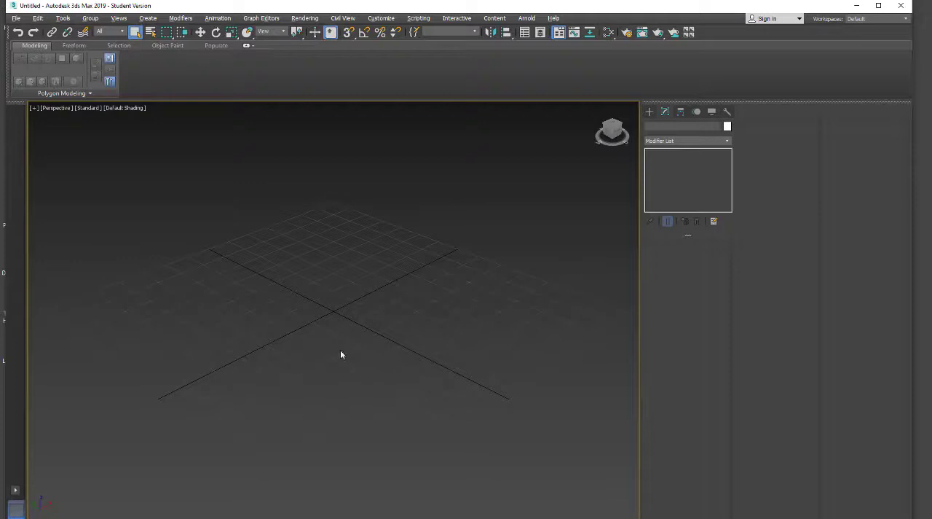
Create a plane about 97 by 110 units on the grid and move it so it is centred on the origin
left_click(649, 111)
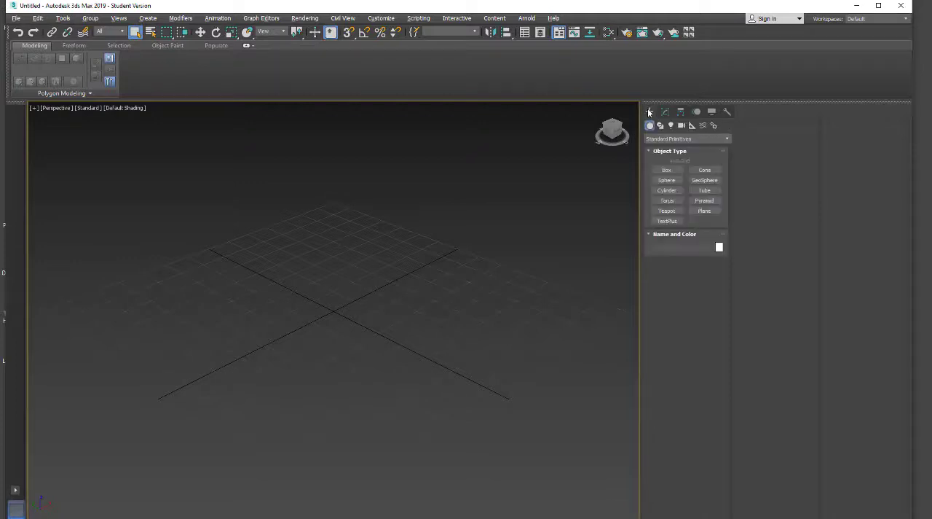
left_click(700, 210)
left_click_drag(366, 215, 355, 426)
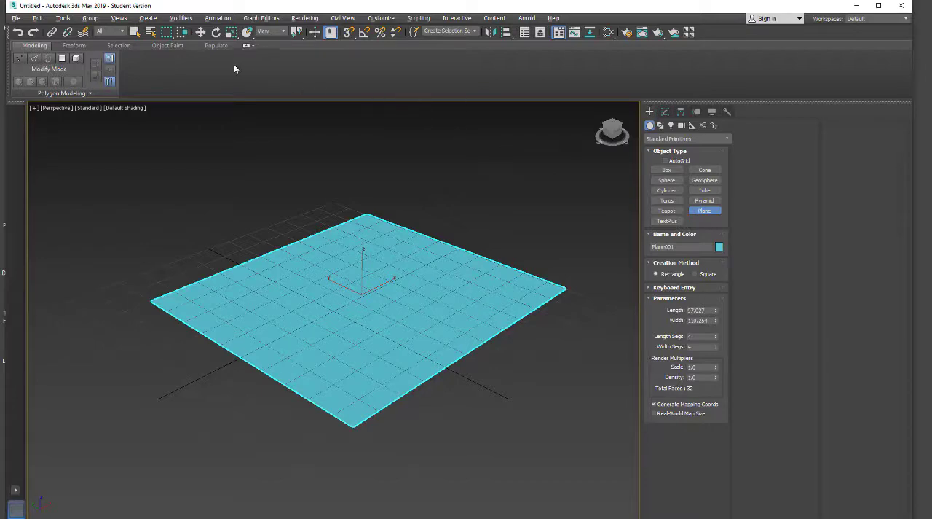
left_click(199, 32)
left_click_drag(386, 284, 316, 303)
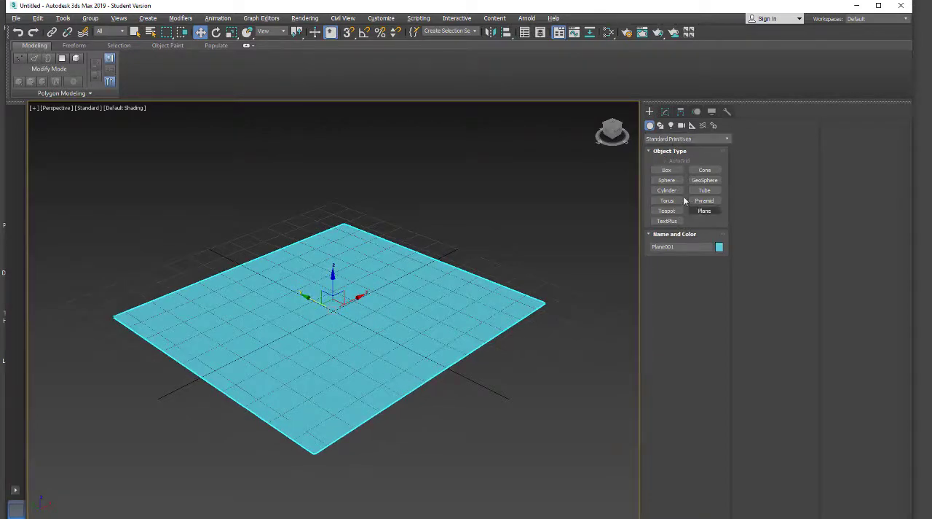
Change the plane's object color to dark blue
left_click(665, 111)
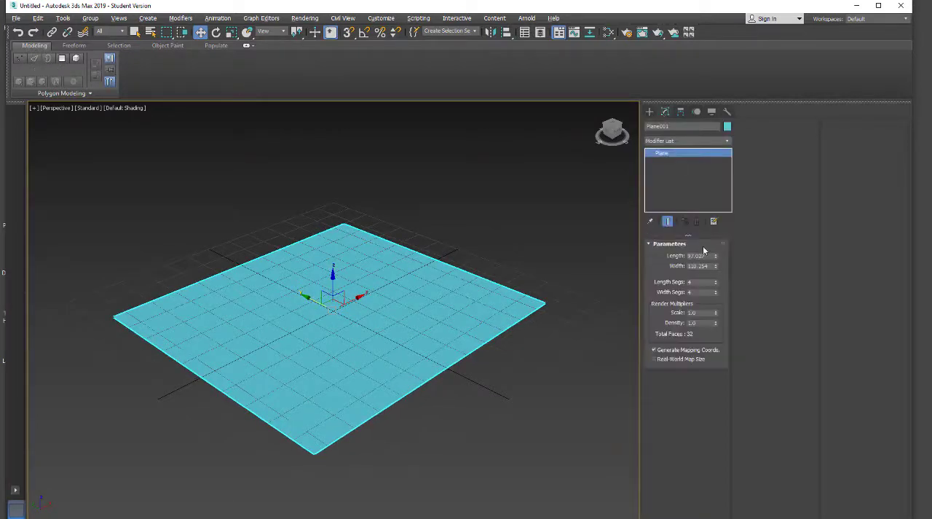
left_click(727, 126)
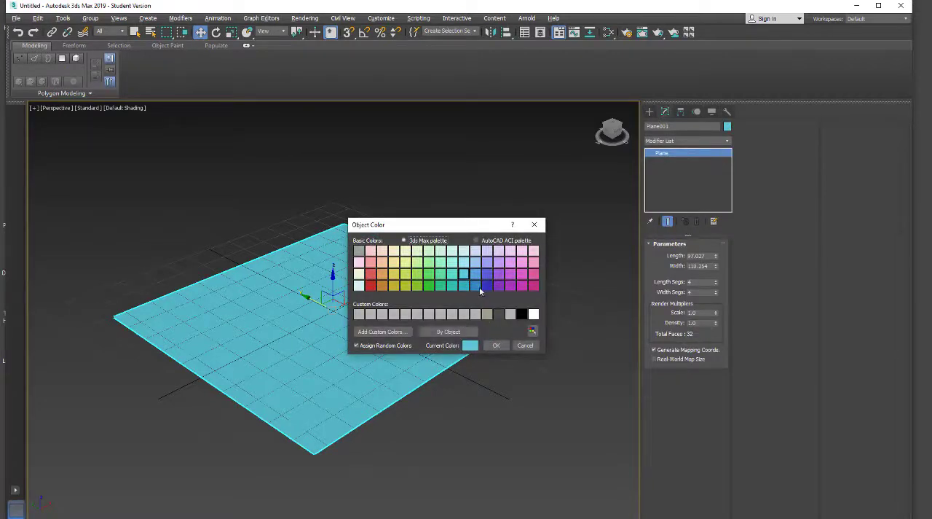
left_click(485, 286)
left_click(496, 345)
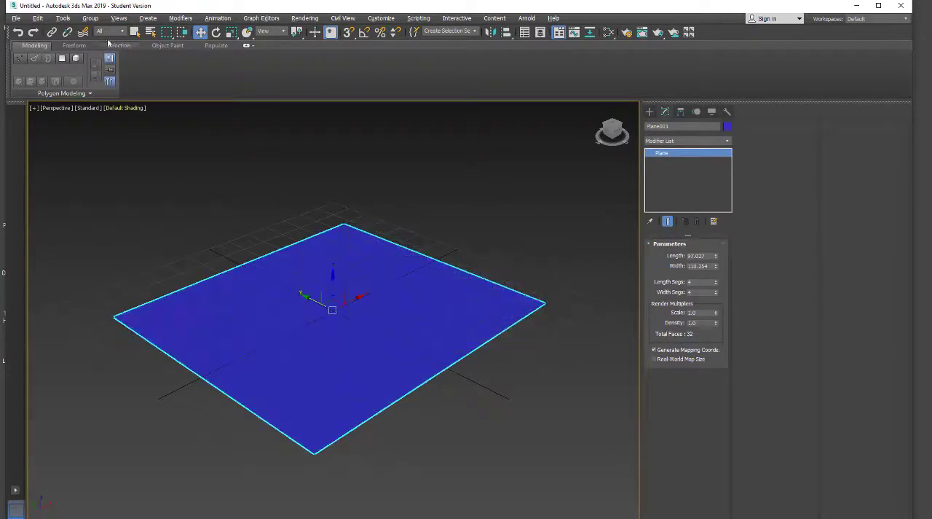
Show edged faces in the Perspective viewport and set the plane's length and width segments to 1
left_click(121, 109)
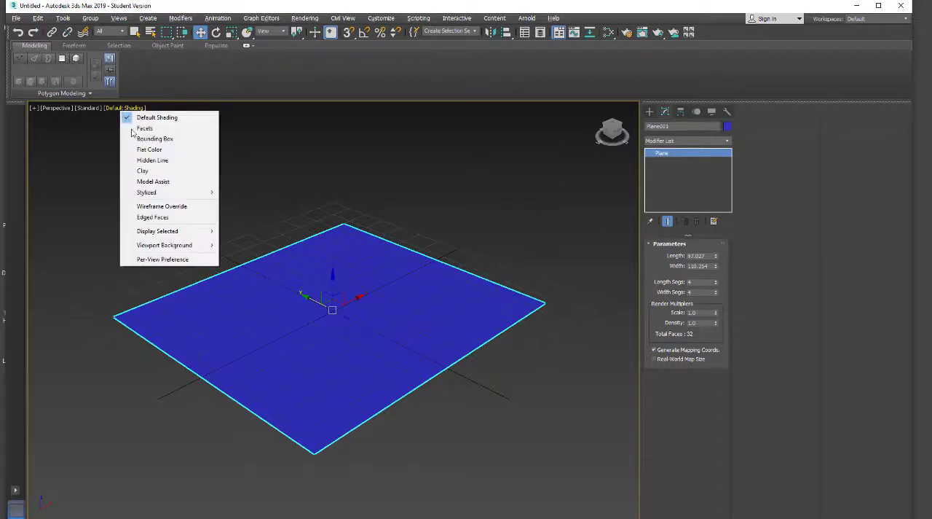
left_click(146, 217)
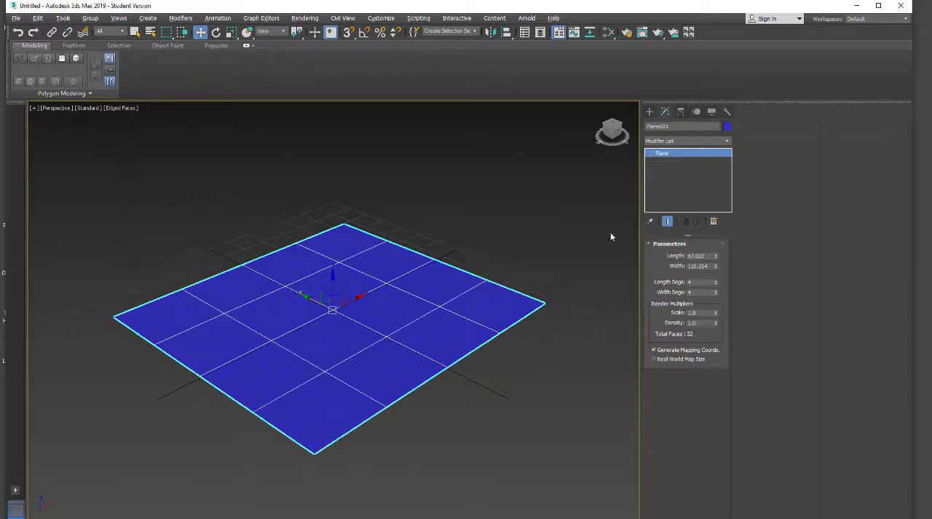
right_click(716, 283)
right_click(716, 292)
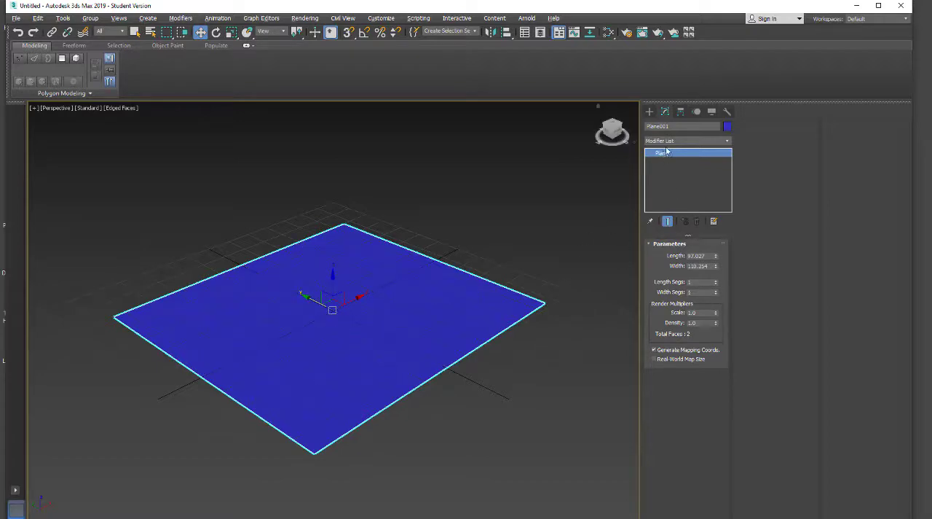
Add an Edit Poly modifier to the plane and enter its edge level
left_click(691, 140)
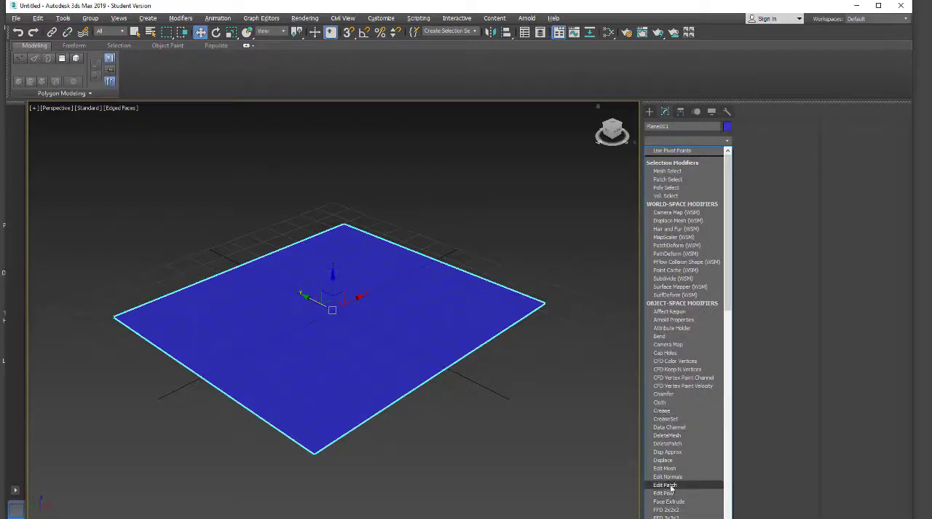
left_click(663, 493)
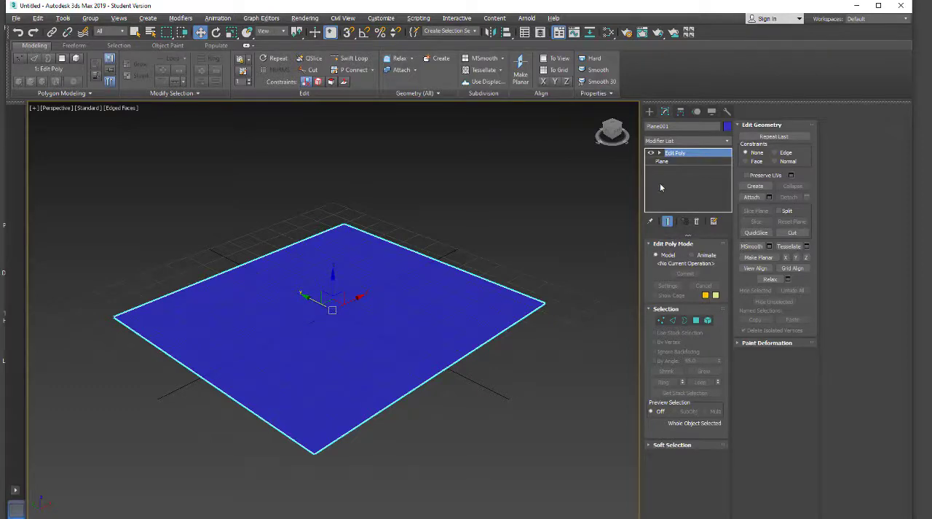
left_click(673, 321)
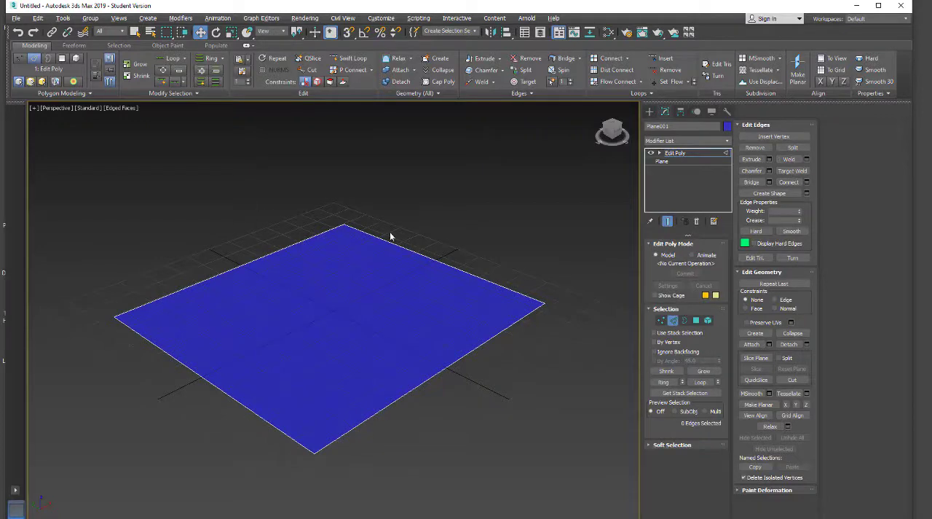
Connect the plane's two opposite edges that run along Y with 6 segments
left_click_drag(438, 287, 437, 288)
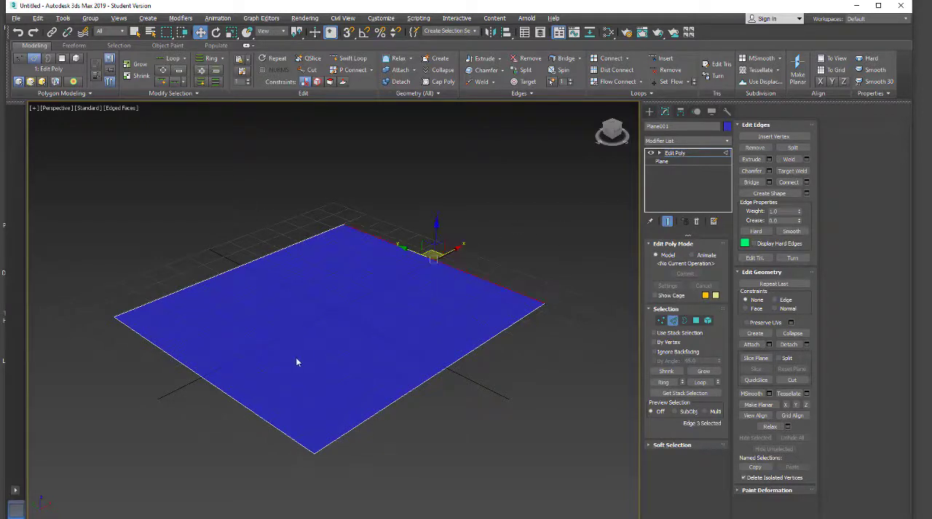
left_click_drag(204, 407, 257, 376, "ctrl")
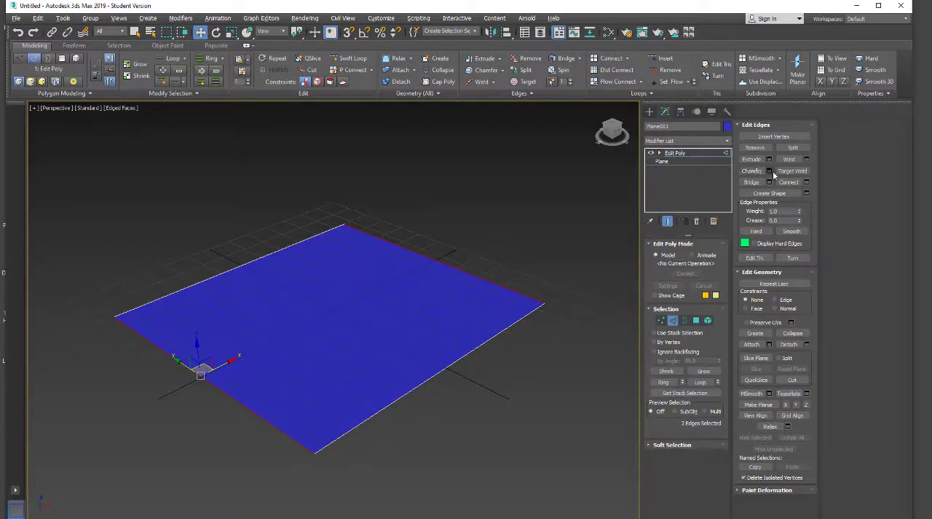
left_click(806, 182)
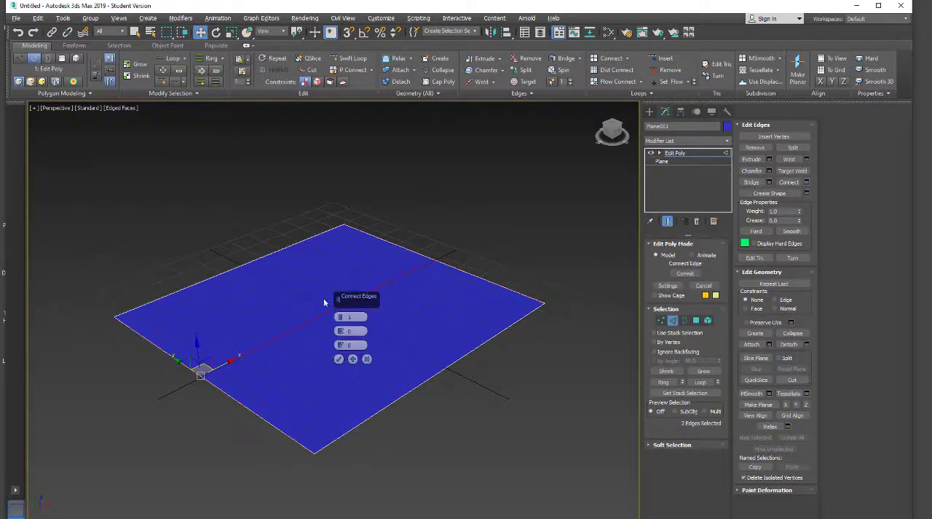
left_click(341, 316)
left_click(341, 316)
left_click(339, 359)
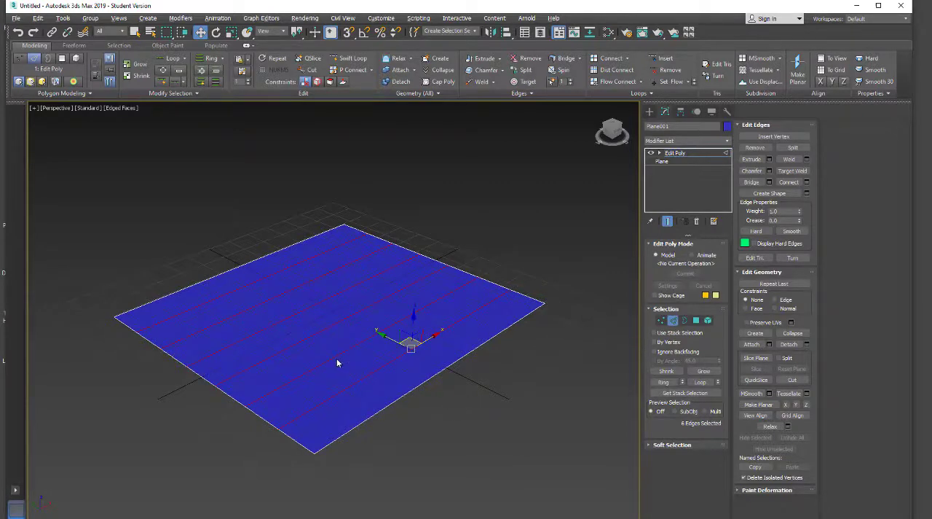
Add a second Edit Poly modifier on top of the first and enter its edge level
left_click(675, 153)
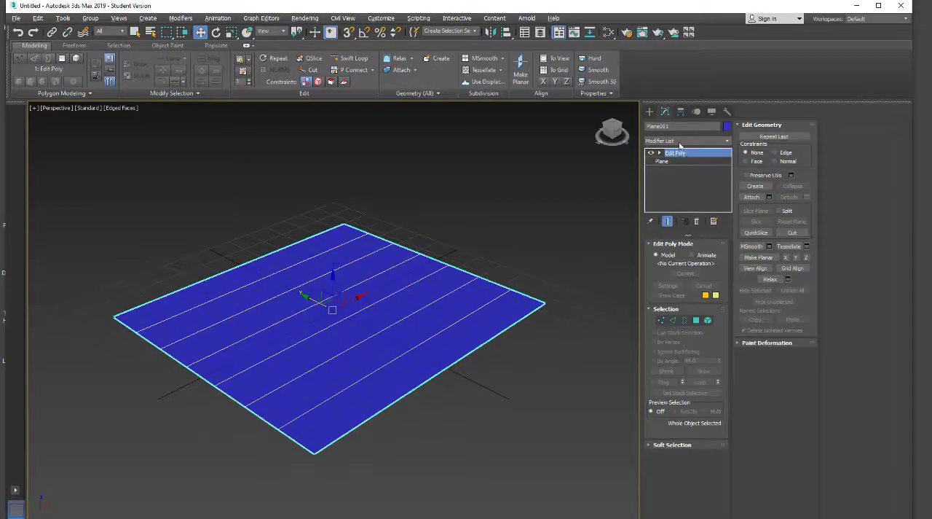
left_click(678, 139)
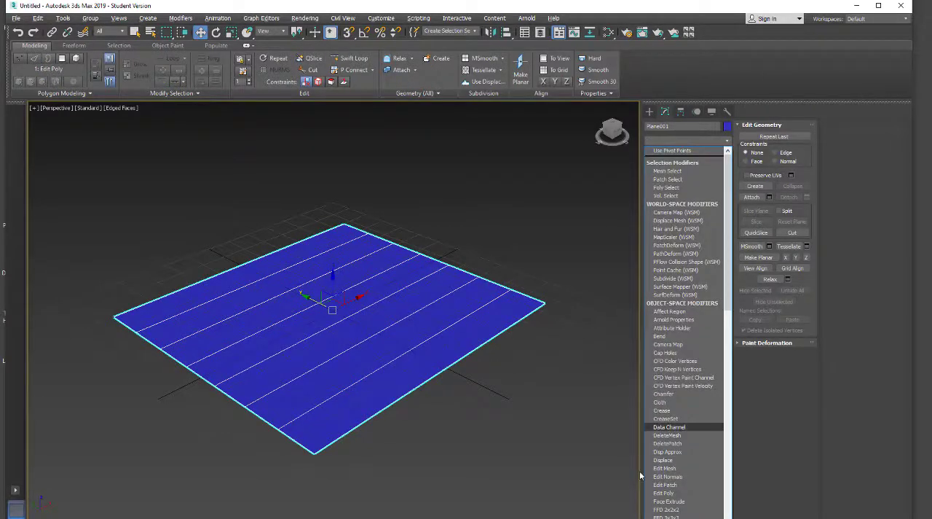
left_click(664, 493)
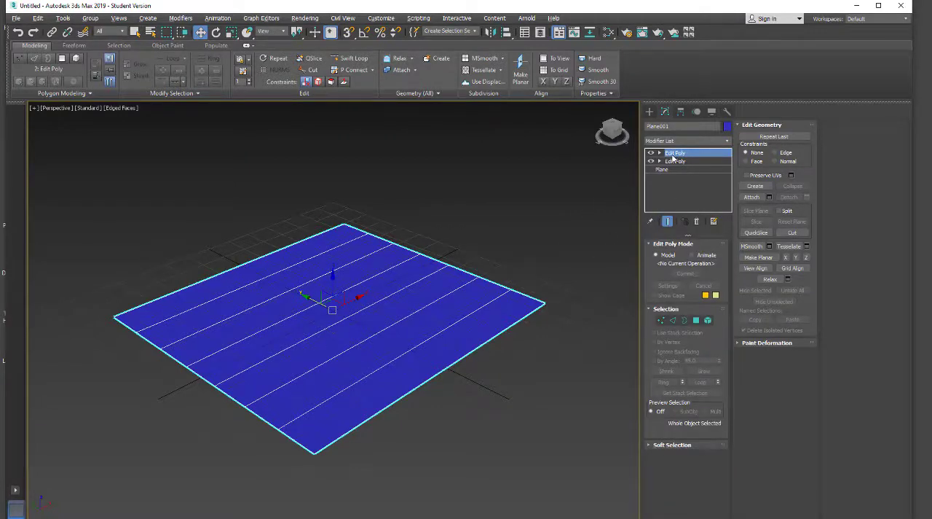
left_click(673, 321)
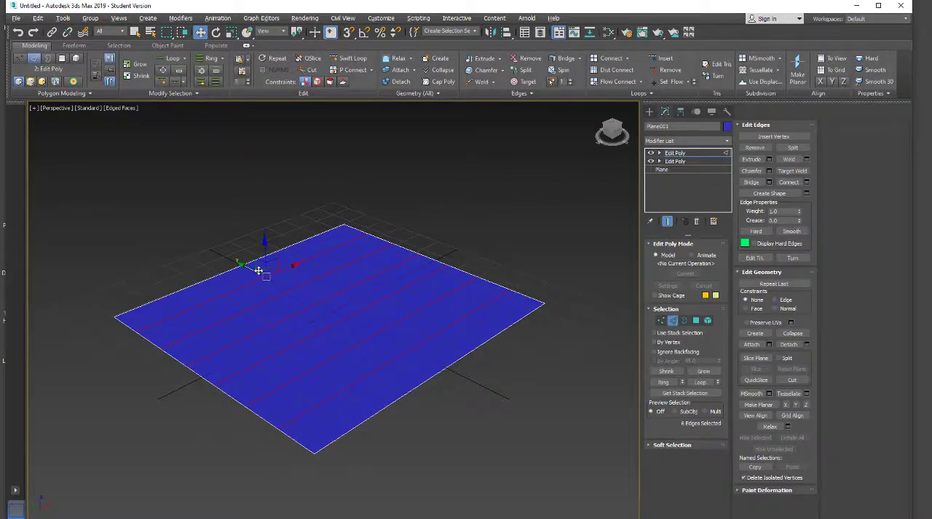
Add the two outer edges along X to the selected parallel edges and connect them all with 6 segments
left_click(250, 263, "ctrl")
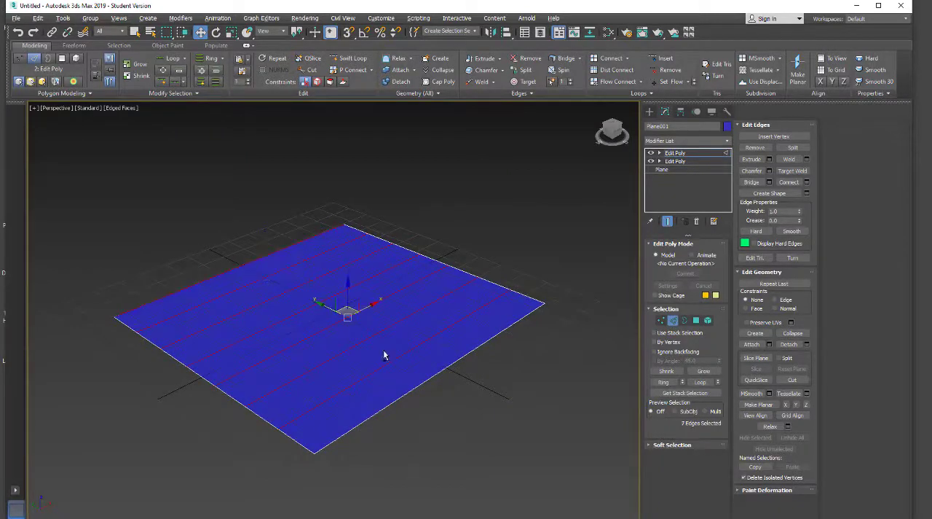
left_click(426, 381, "ctrl")
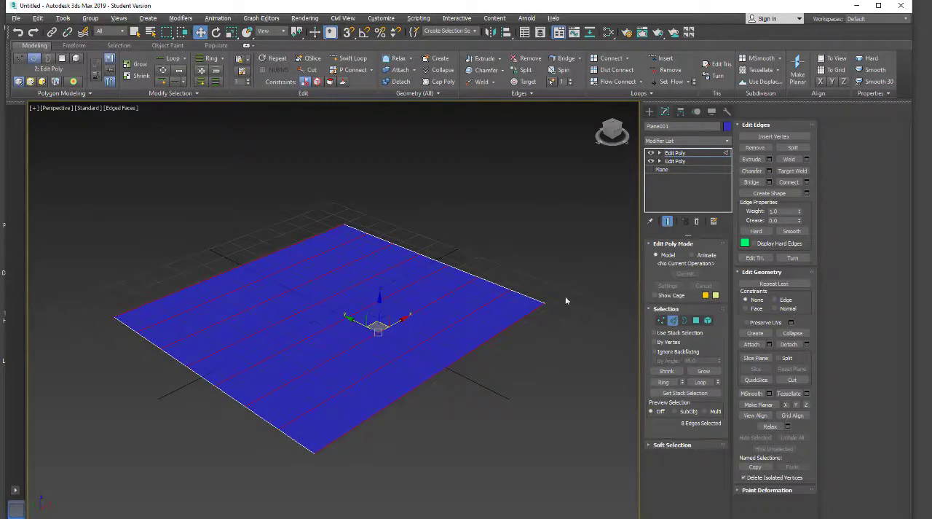
left_click(806, 182)
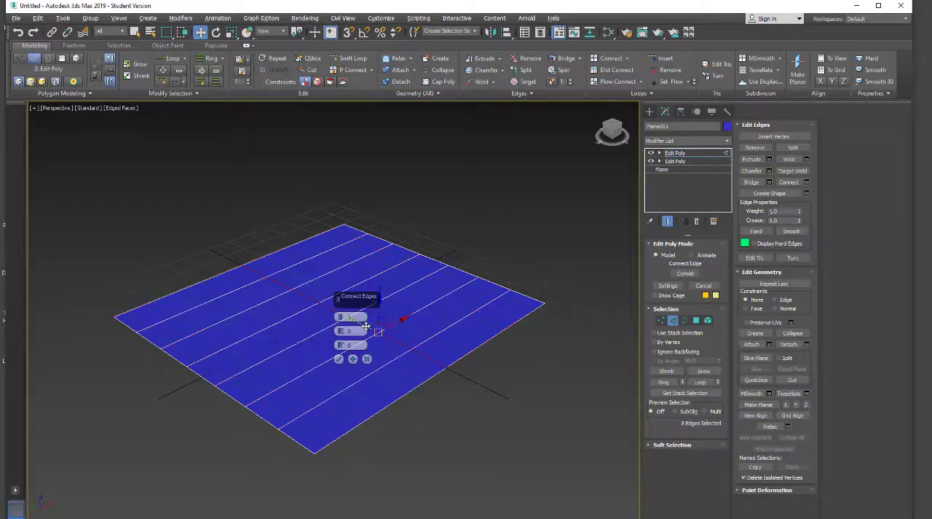
left_click_drag(340, 317, 341, 315)
left_click(340, 359)
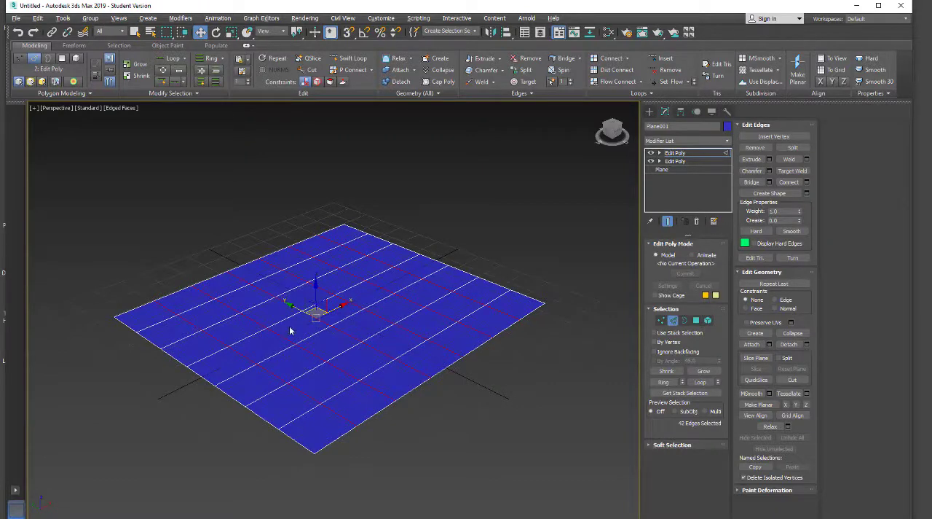
left_click(261, 338)
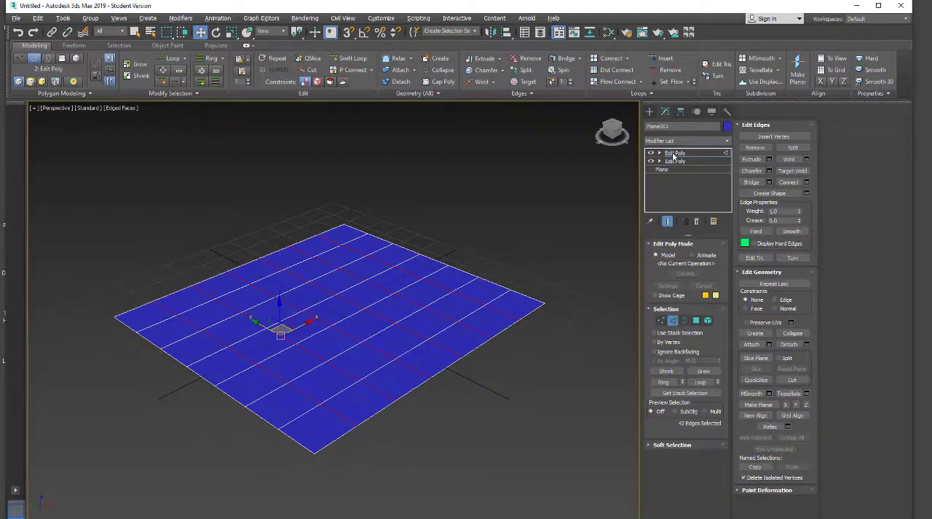
left_click(336, 286)
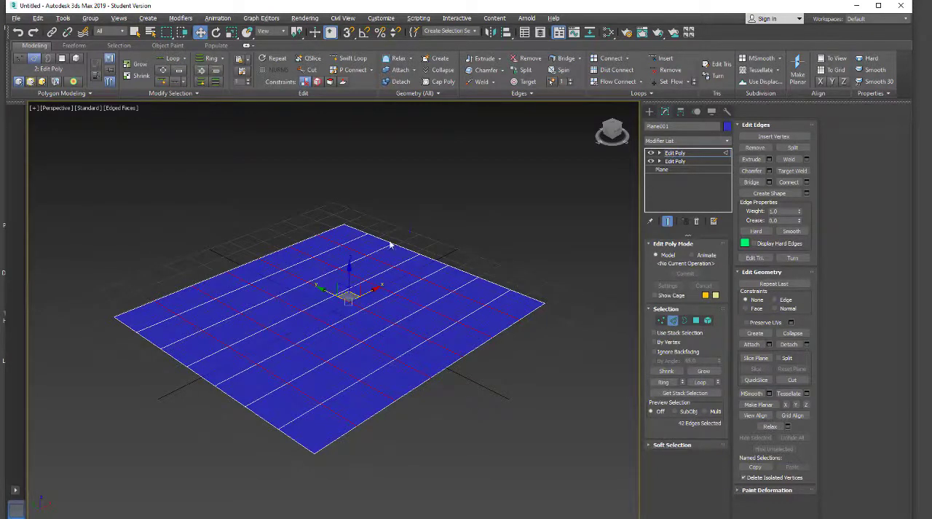
left_click(355, 248)
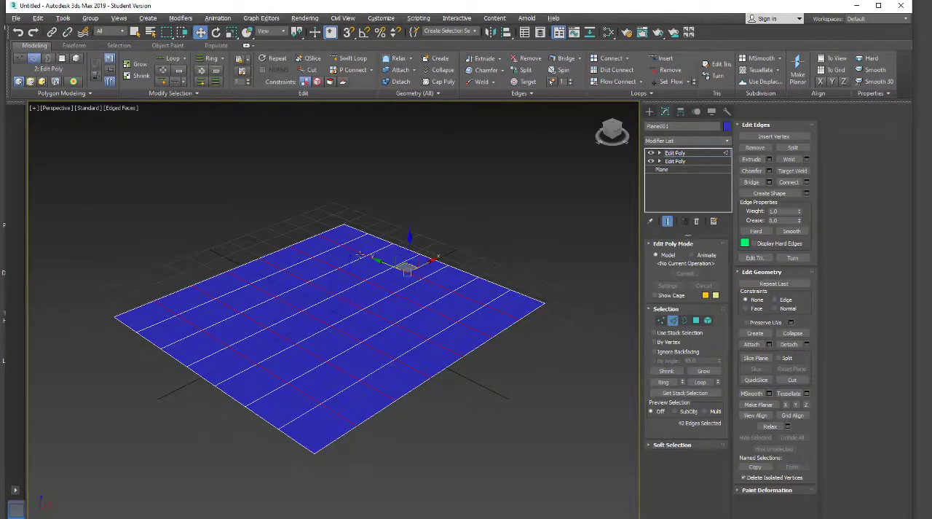
Go down to the first Edit Poly modifier in the stack and turn off the upper one
left_click(675, 162)
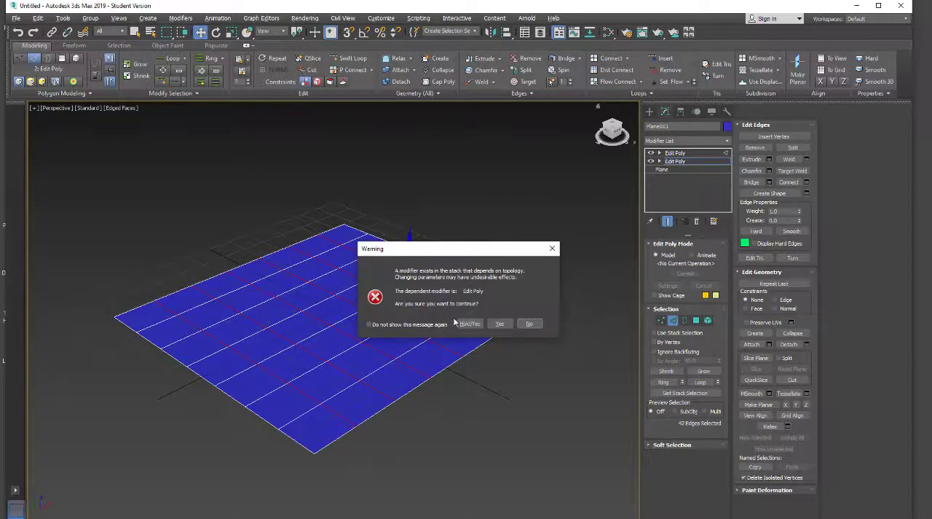
left_click(500, 323)
left_click(651, 153)
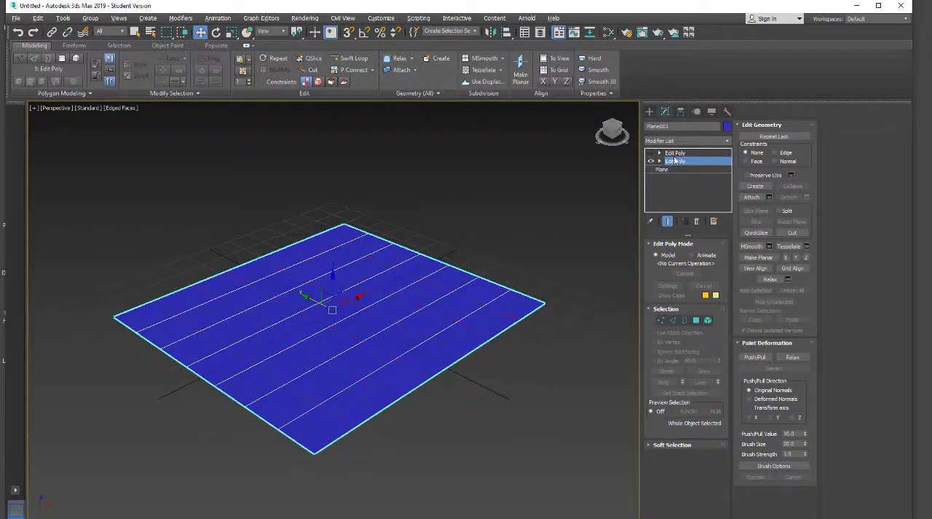
Try to pick individual edges of the plane at edge level while the upper Edit Poly modifier is off
left_click(243, 266)
left_click(246, 268)
key("2")
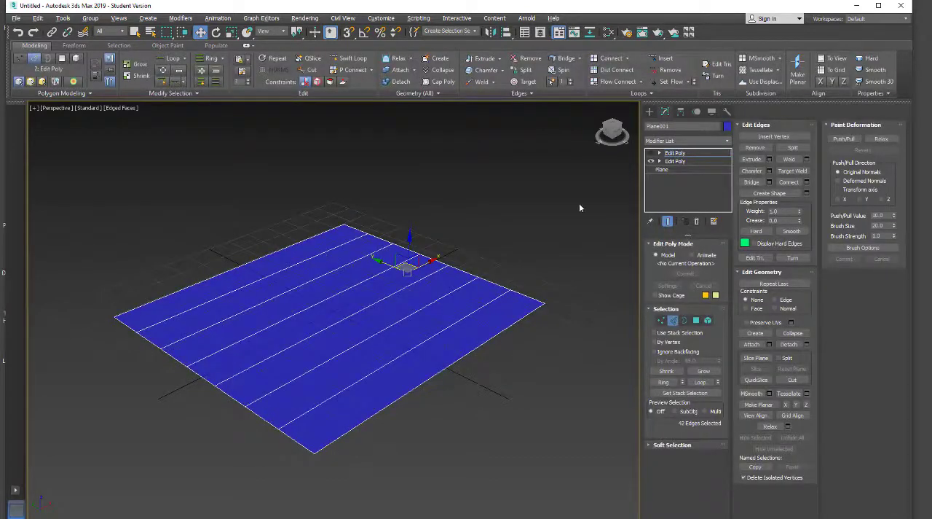
left_click(676, 163)
left_click(504, 326)
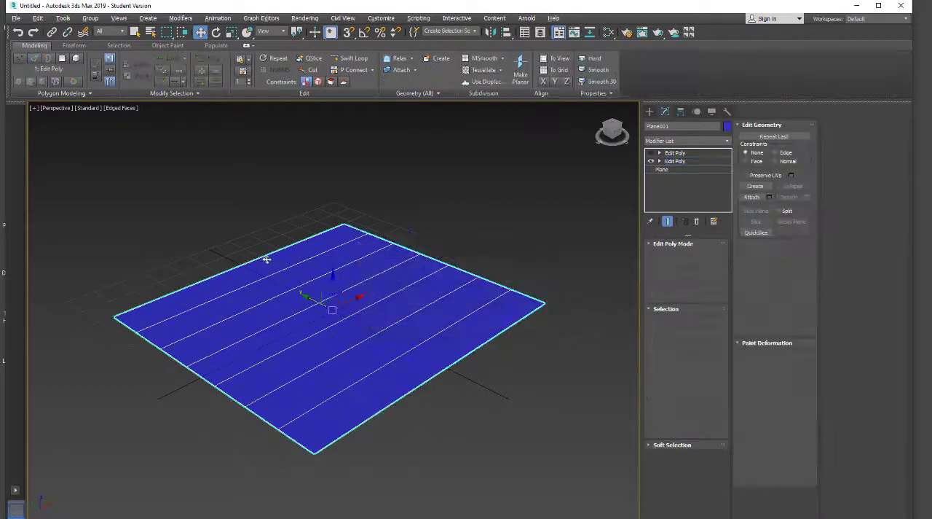
left_click(264, 258)
key("2")
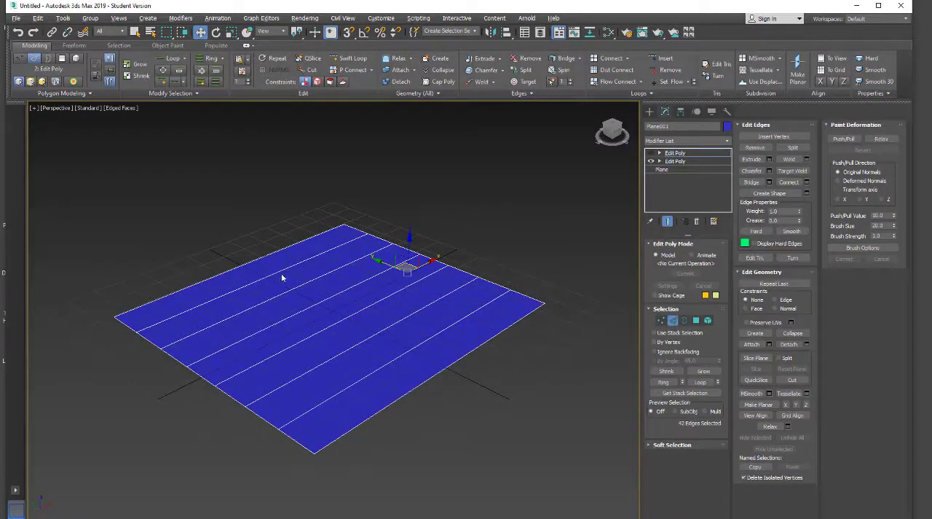
left_click(278, 271)
left_click(301, 288)
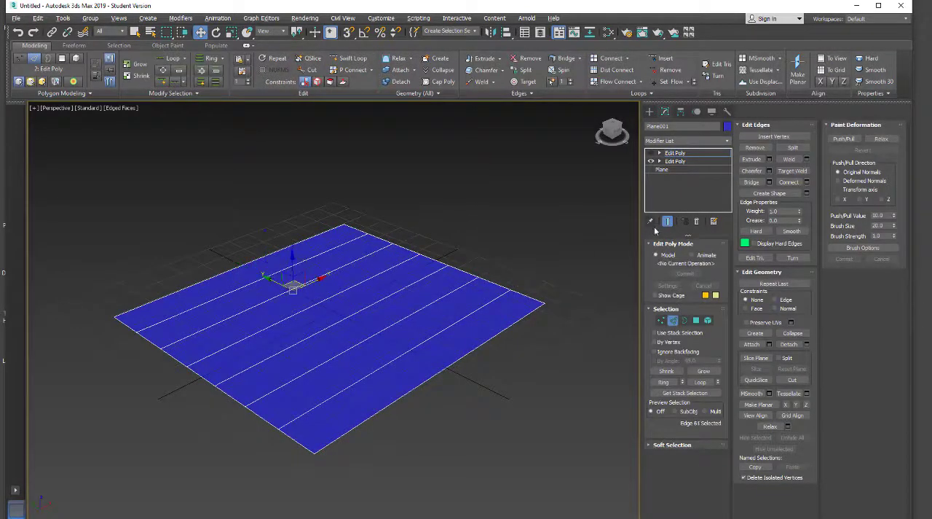
Decline switching to the lower Edit Poly modifier and turn the upper one back on
left_click(676, 162)
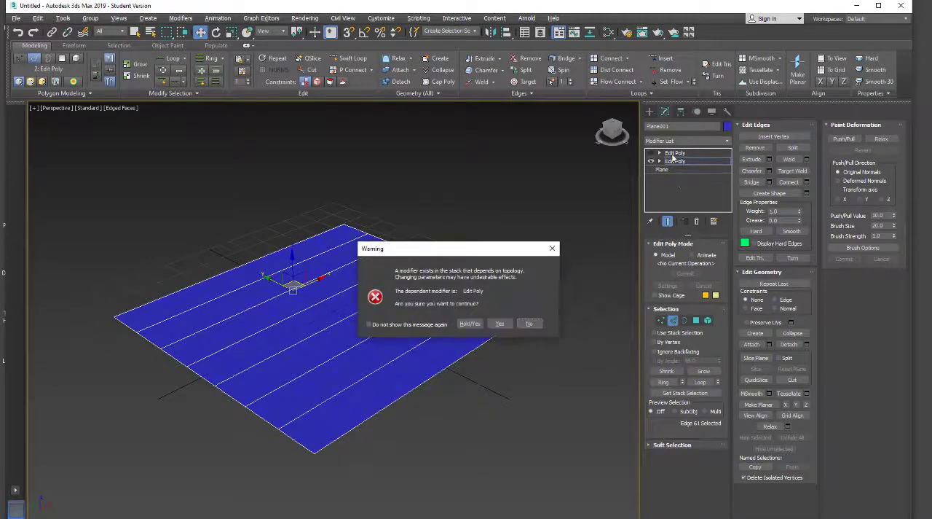
left_click(530, 324)
left_click(659, 154)
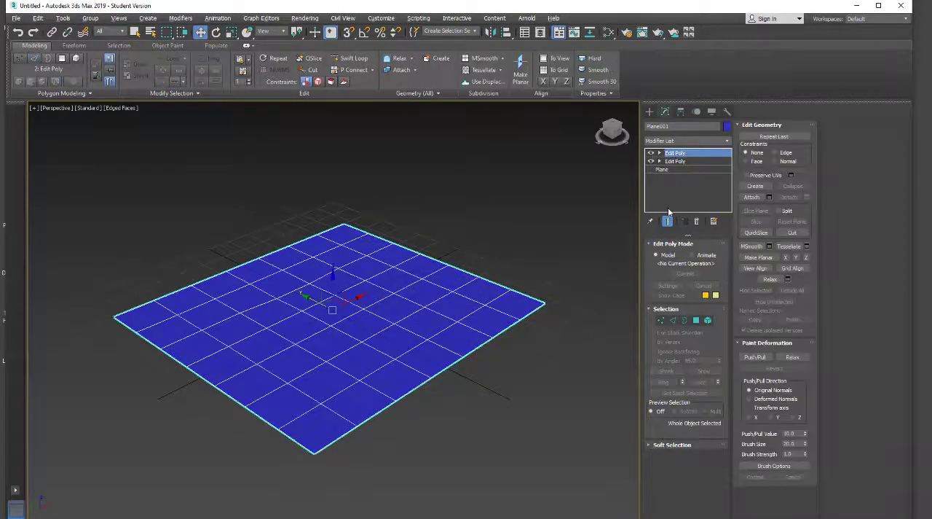
Turn off the upper Edit Poly modifier and go down to the lower one at edge level, accepting the topology warning
left_click(674, 161)
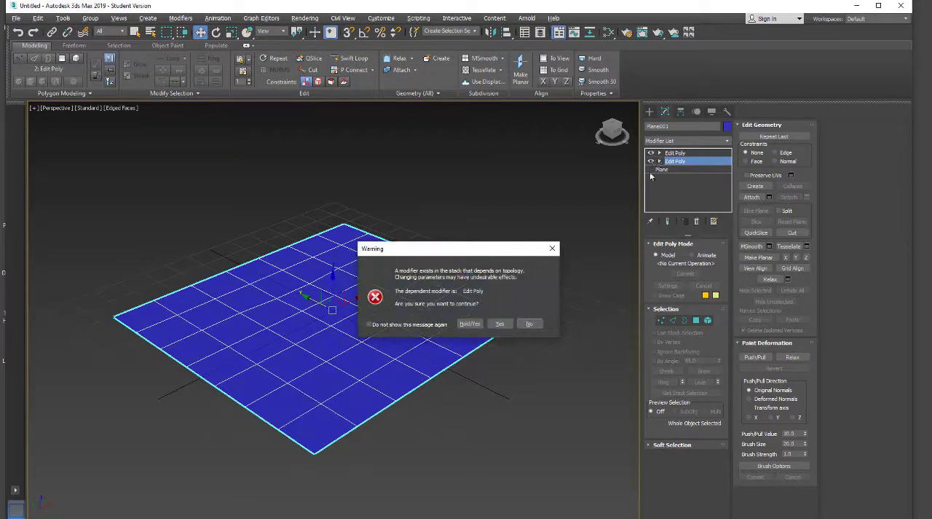
left_click(511, 323)
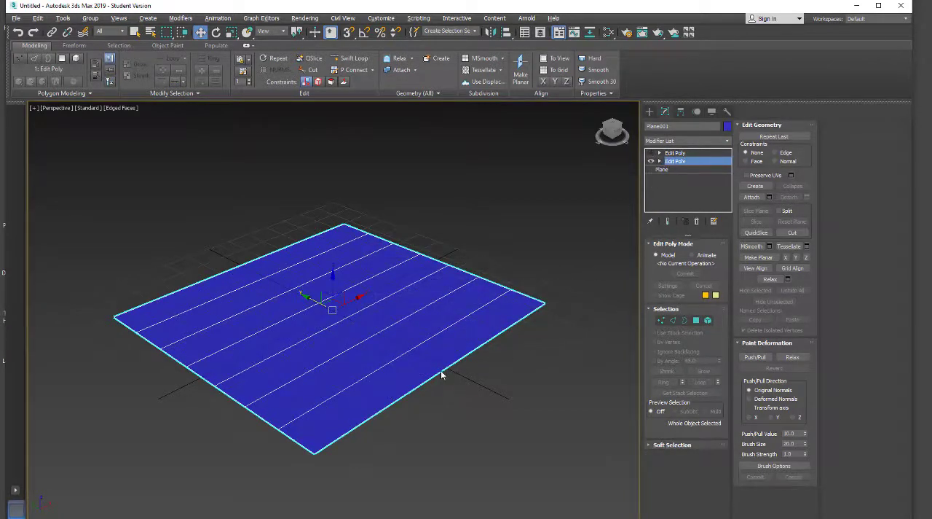
left_click(420, 357)
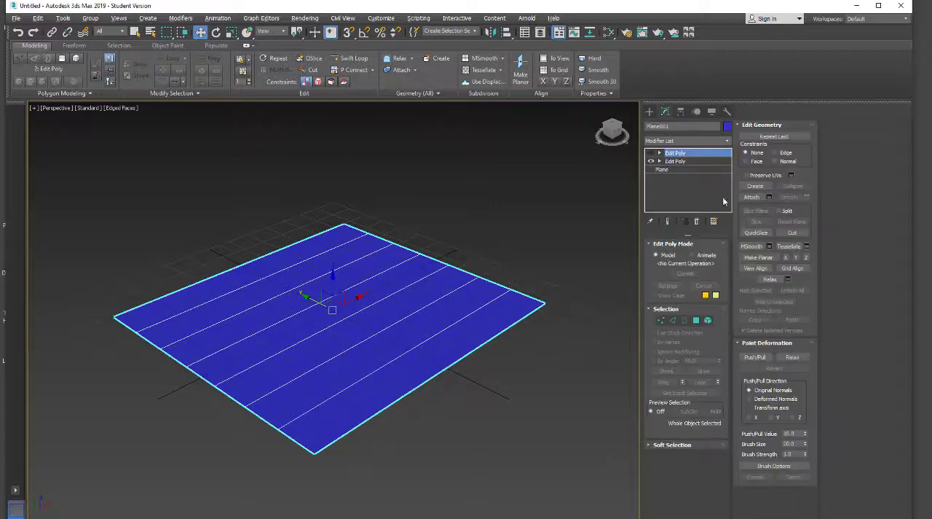
left_click(683, 162)
left_click(527, 324)
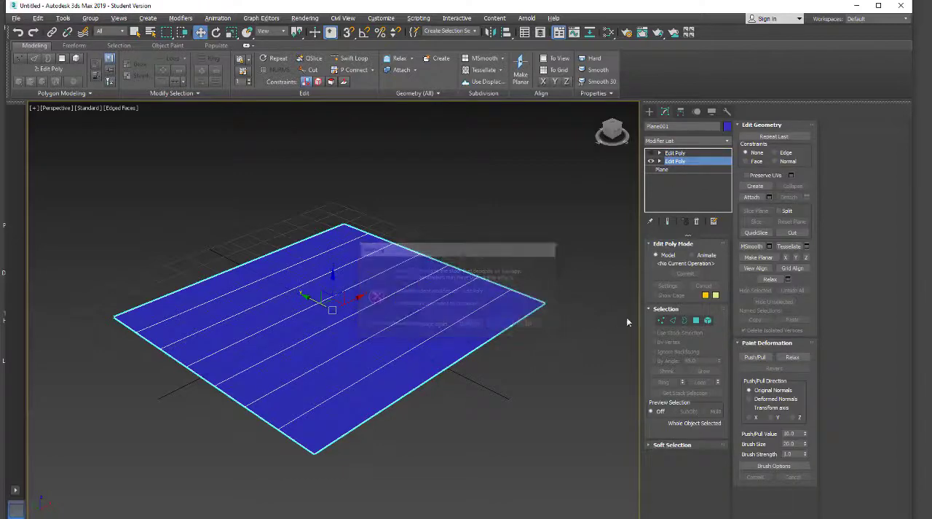
left_click(672, 320)
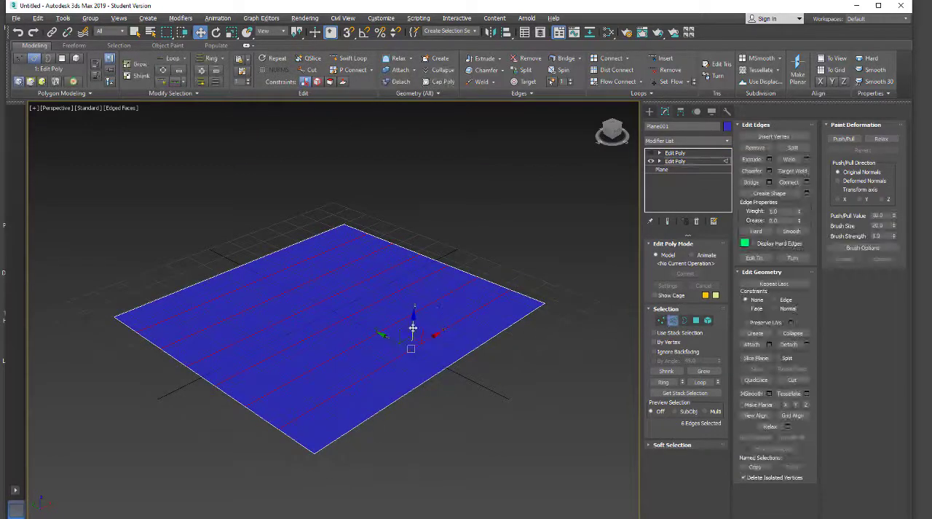
Select every other parallel edge of the plane, including one outer edge, and raise them along Z to fold it into zigzag pleats
left_click(426, 380)
left_click_drag(200, 247, 314, 325)
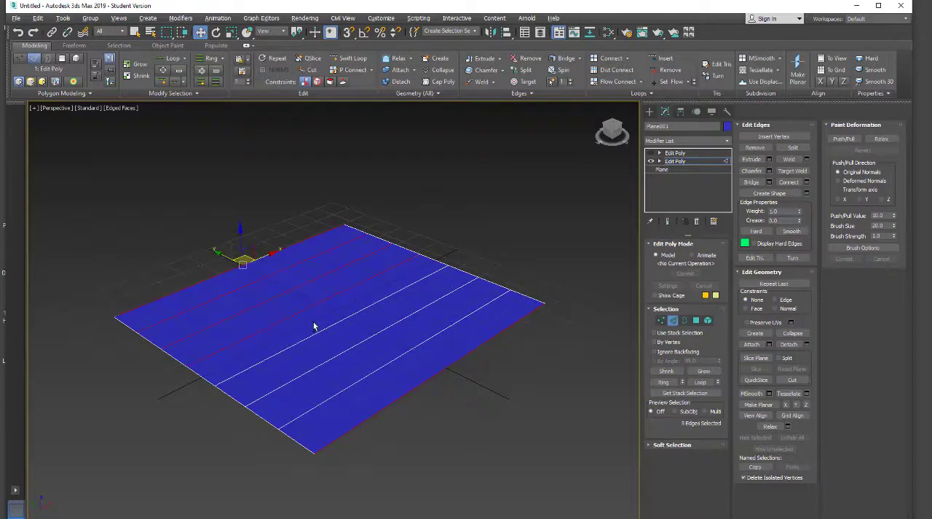
key("alt+r")
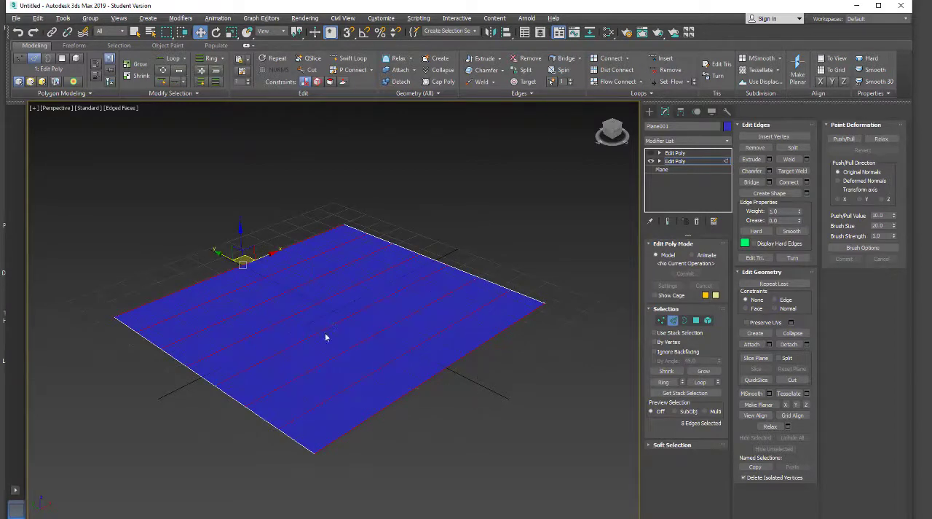
left_click(340, 349)
left_click(328, 281)
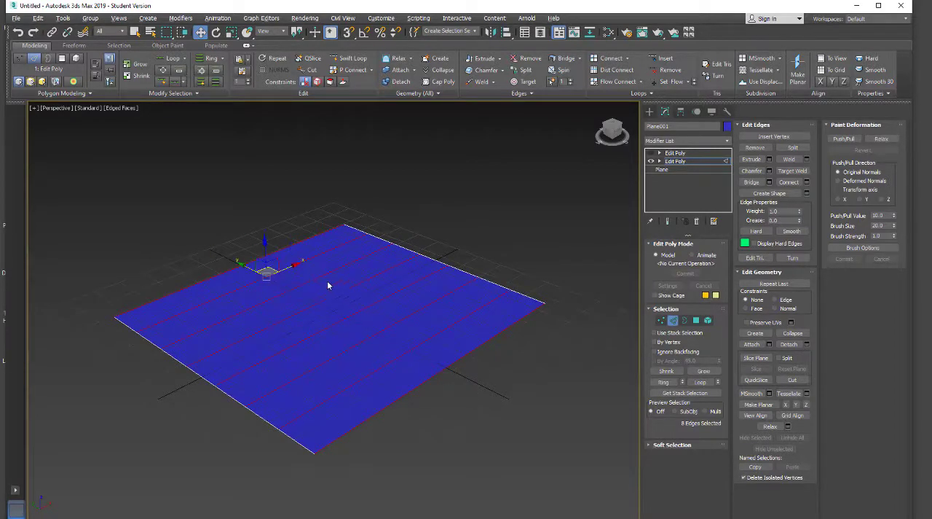
left_click(230, 272, "alt")
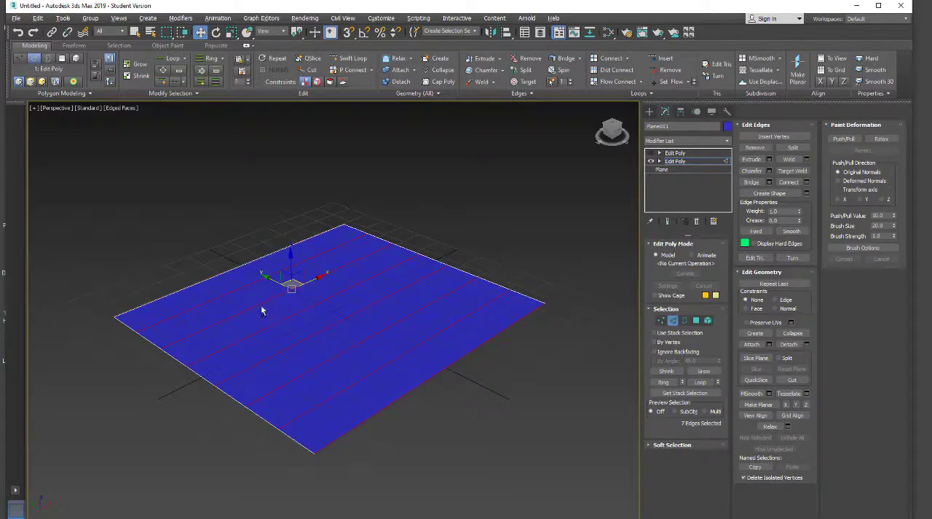
left_click(262, 303, "alt")
left_click(311, 337, "alt")
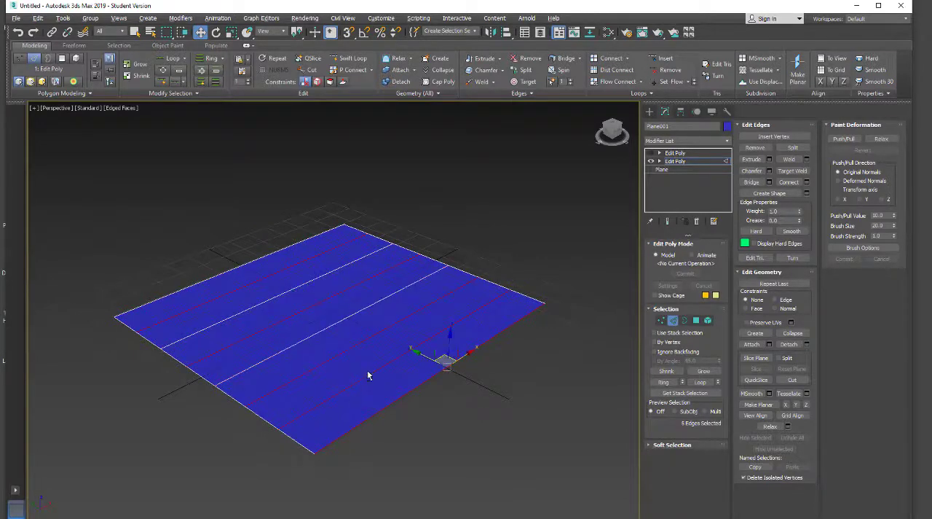
left_click(368, 375, "alt")
left_click_drag(446, 341, 418, 257)
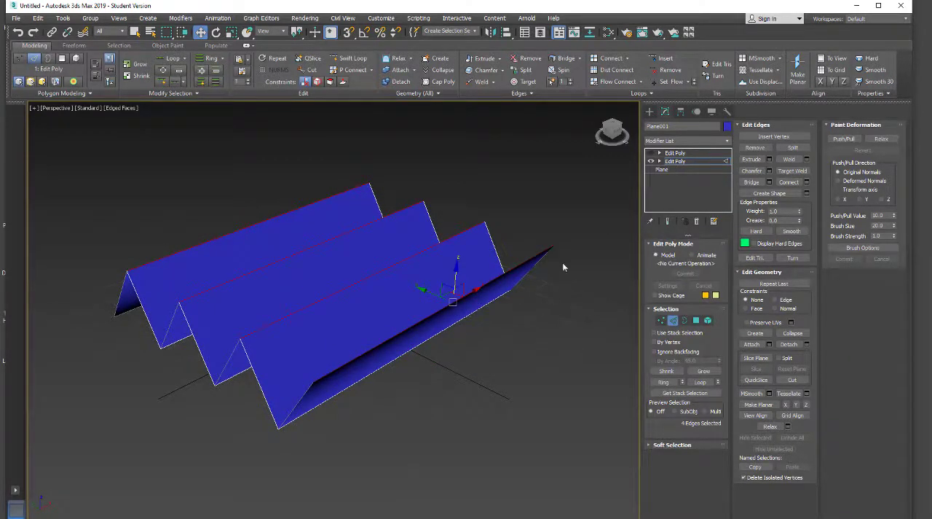
Shift the zigzag edge loop at the near end along Y to skew the pleats, and turn the upper Edit Poly back on
double_click(228, 363)
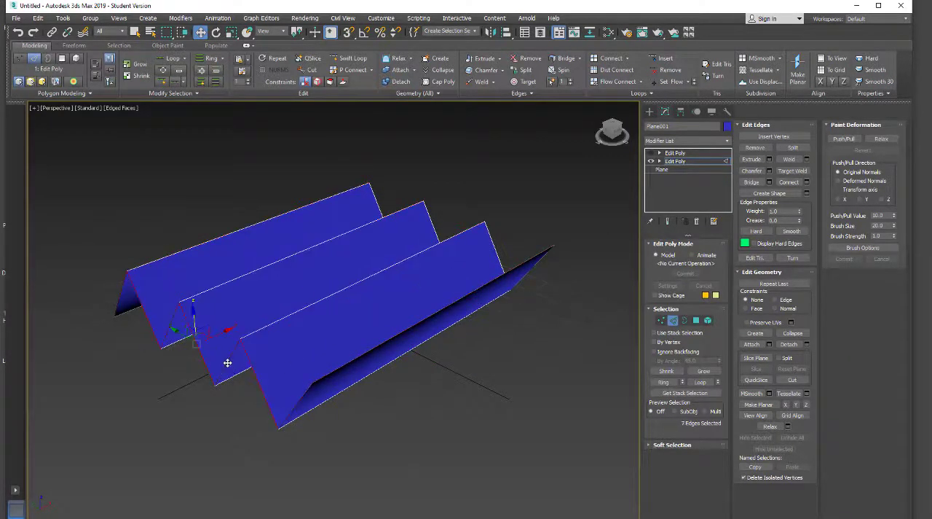
left_click_drag(182, 337, 167, 317)
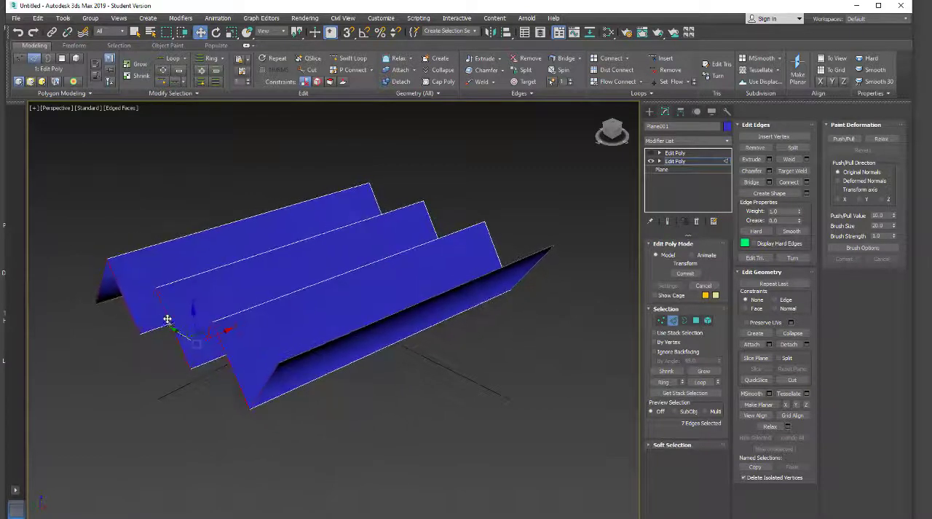
left_click(675, 154)
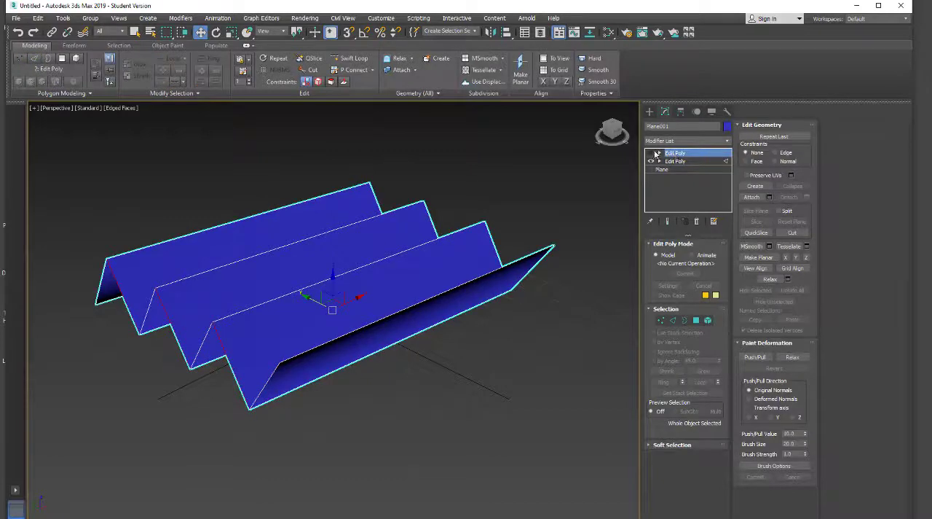
left_click(652, 153)
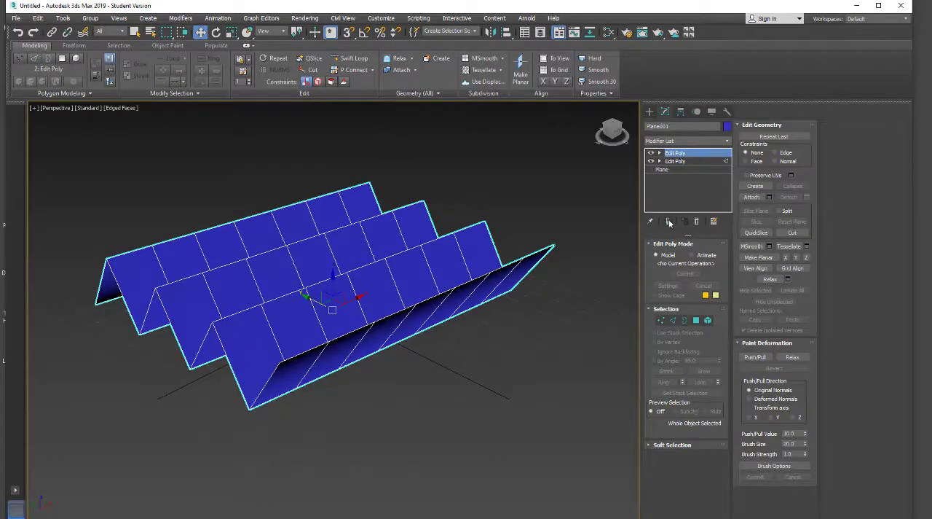
Add a Bend modifier on top of the stack with an angle of 360 and the bend axis set to X
left_click(683, 140)
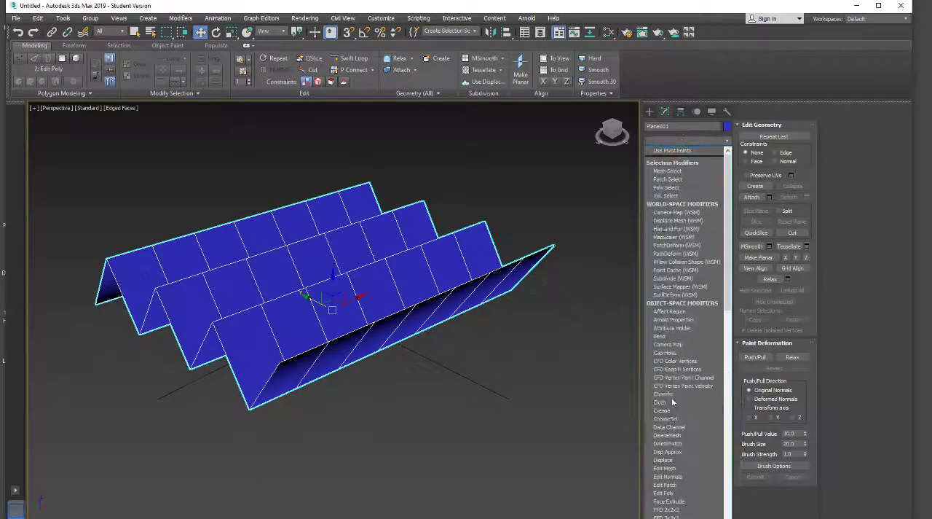
left_click(669, 336)
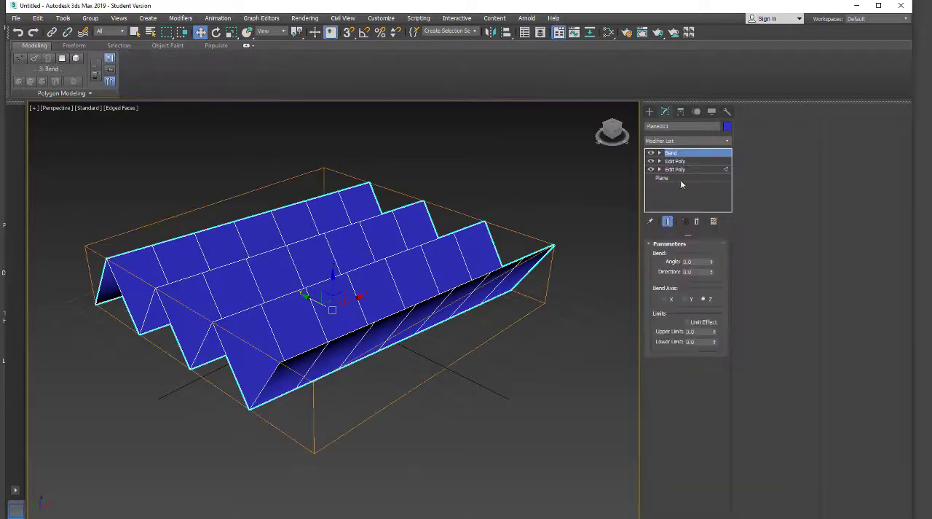
left_click_drag(713, 265, 712, 259)
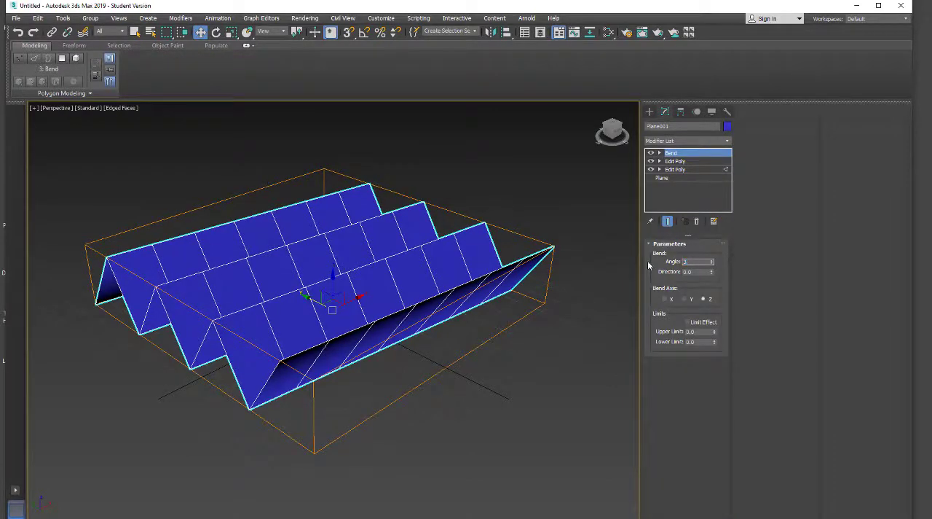
type("360")
left_click(686, 299)
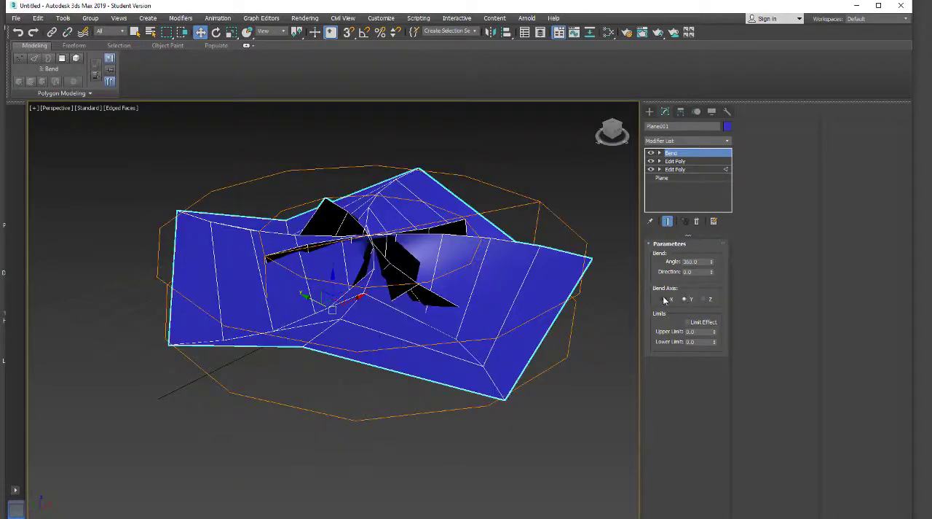
left_click(664, 299)
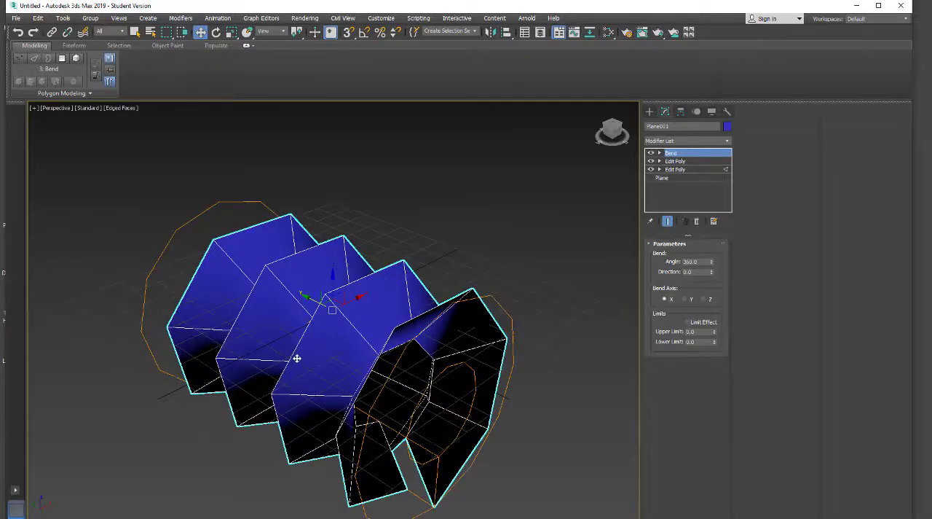
Return to the lower Edit Poly and shift its selected zigzag end edges along Y to line up the pleats where the bend closes
middle_click_drag(291, 366, 342, 266, "alt")
left_click(682, 169)
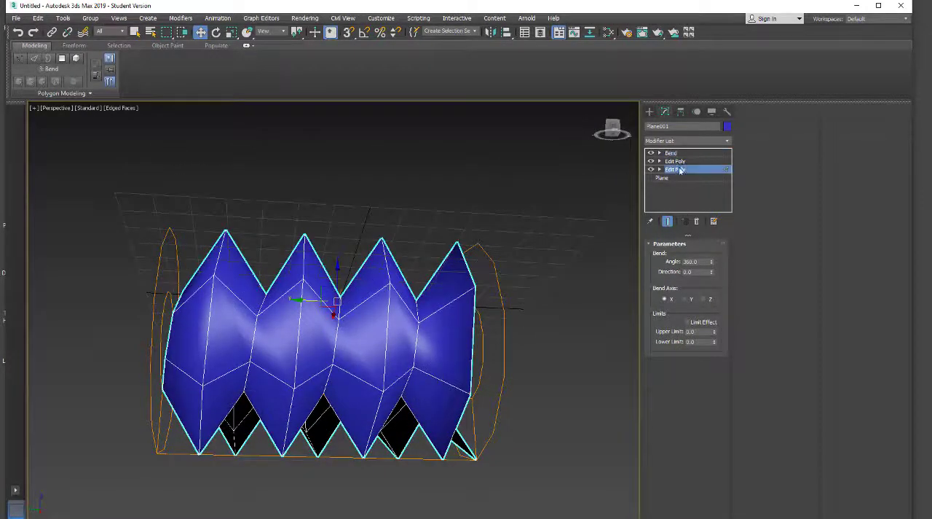
left_click(500, 324)
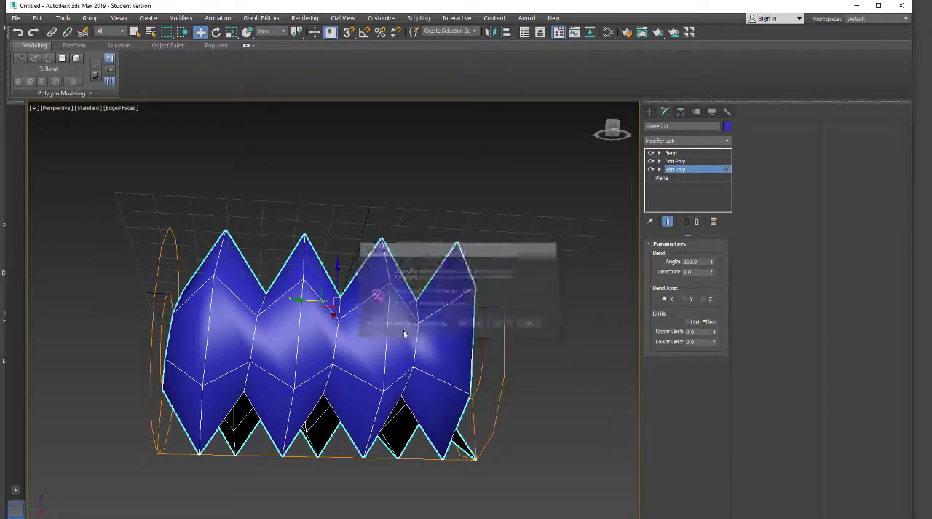
left_click_drag(289, 196, 333, 197)
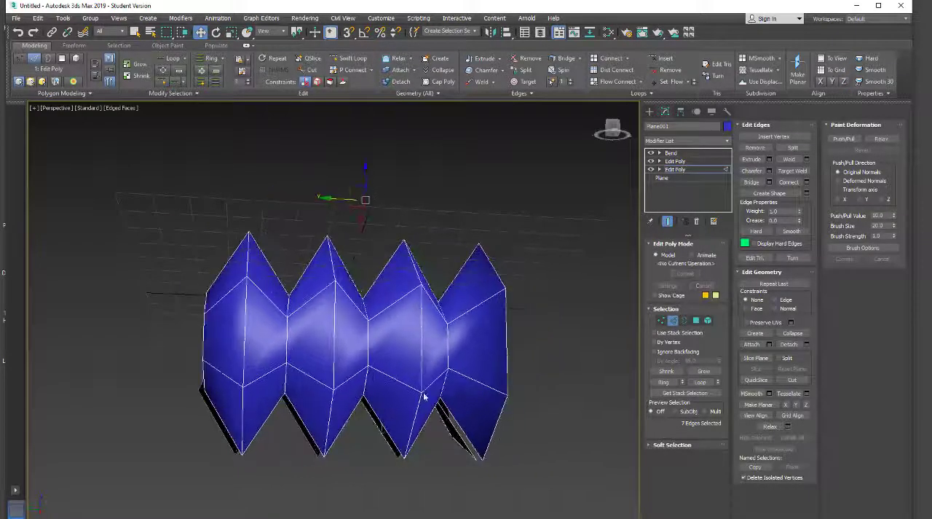
middle_click_drag(424, 391, 203, 294, "alt")
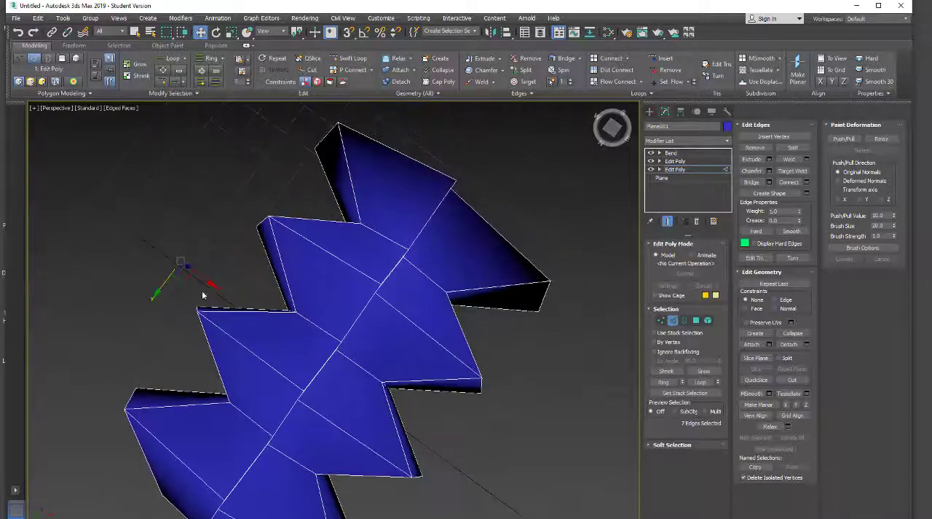
left_click_drag(161, 285, 157, 290)
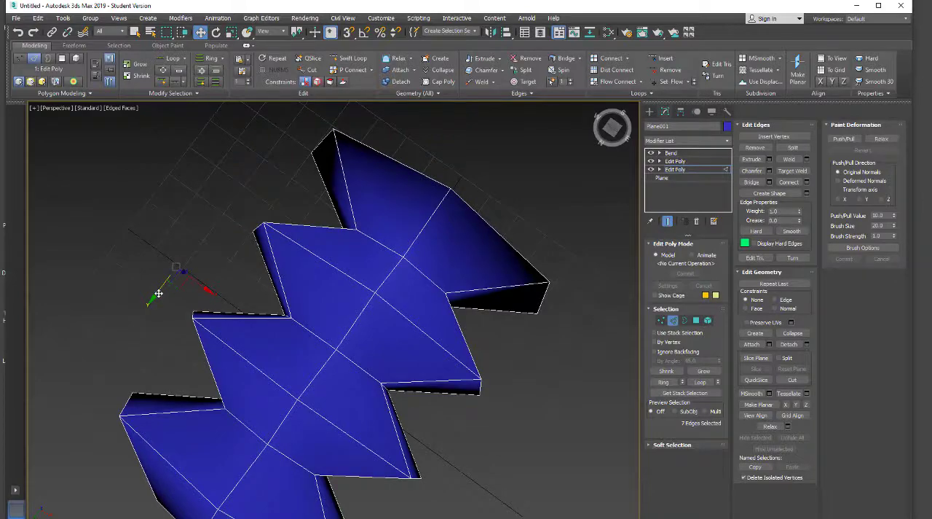
left_click_drag(156, 294, 233, 237)
middle_click_drag(220, 361, 269, 436, "alt")
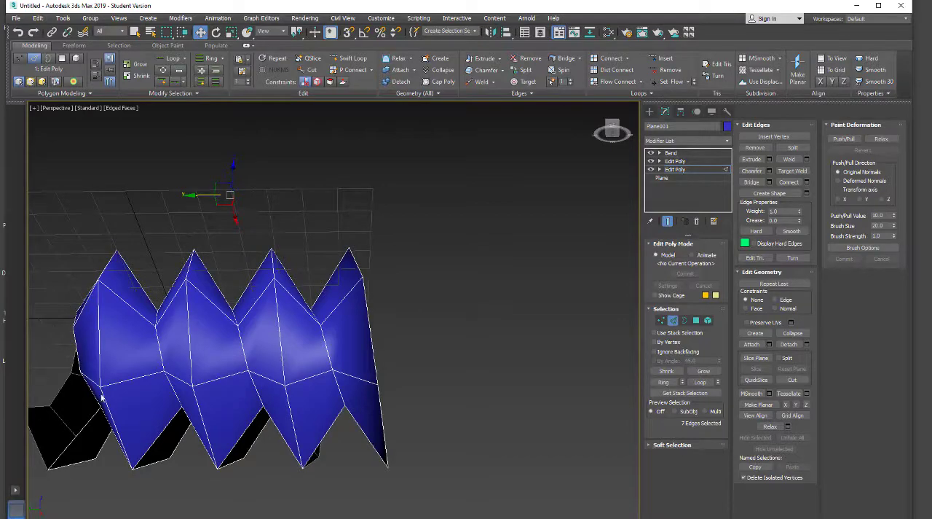
middle_click_drag(158, 431, 258, 453, "alt")
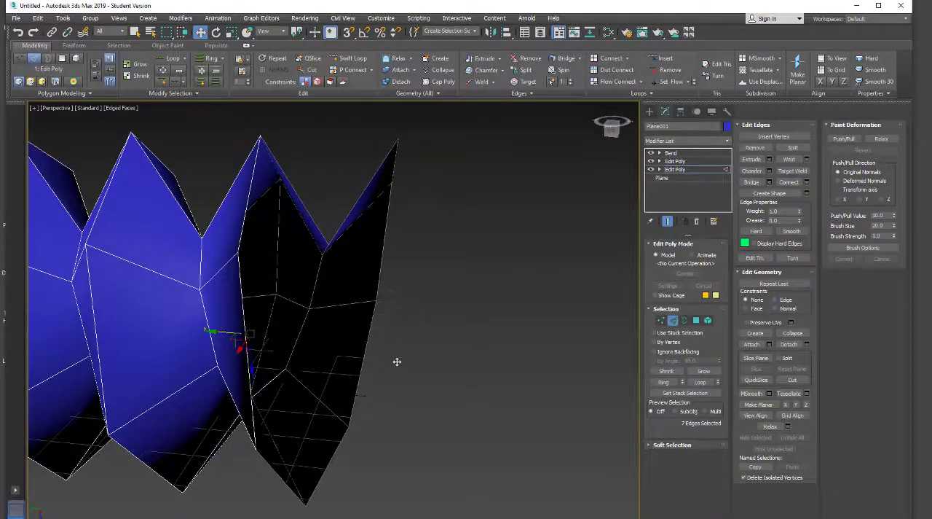
Add another Edit Poly modifier on top of the Bend modifier
left_click(685, 153)
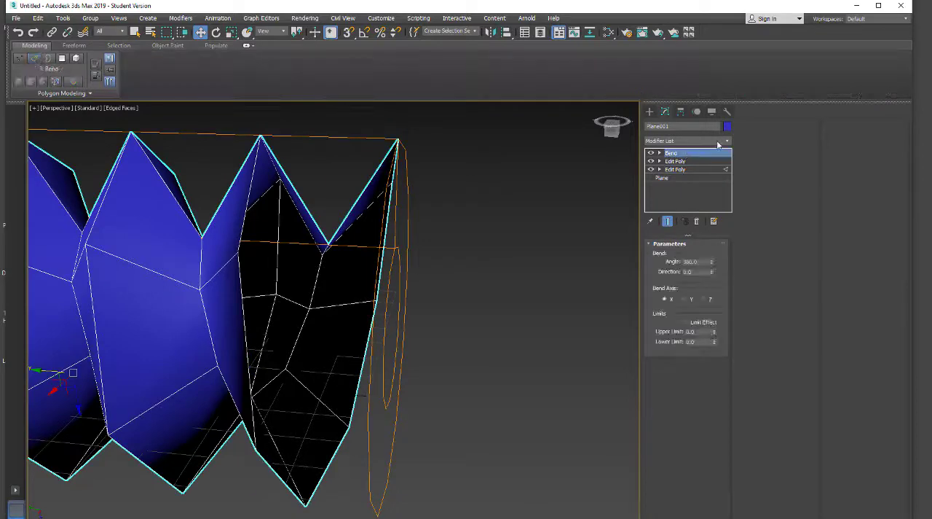
left_click(712, 142)
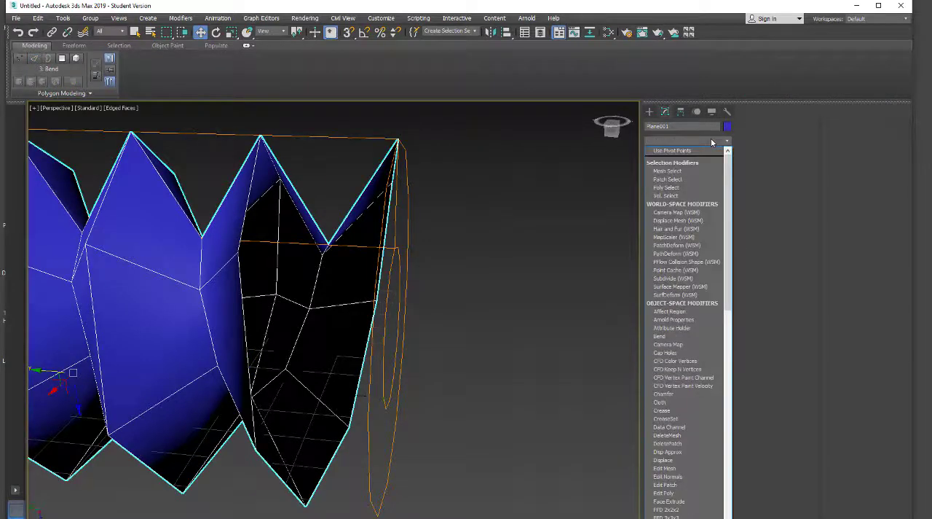
left_click(701, 493)
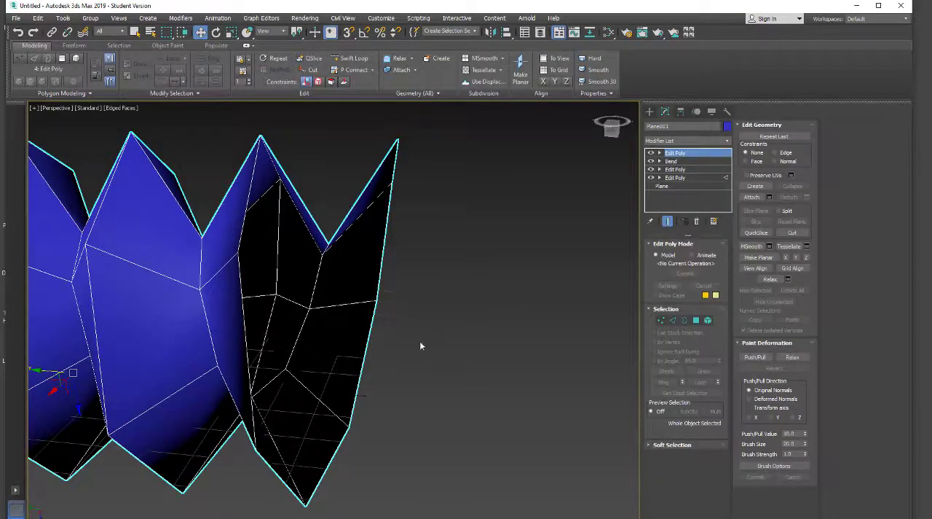
Switch the top Edit Poly to vertex level and select the overlapping pair of vertices at a seam peak
middle_click_drag(420, 346, 354, 411, "alt")
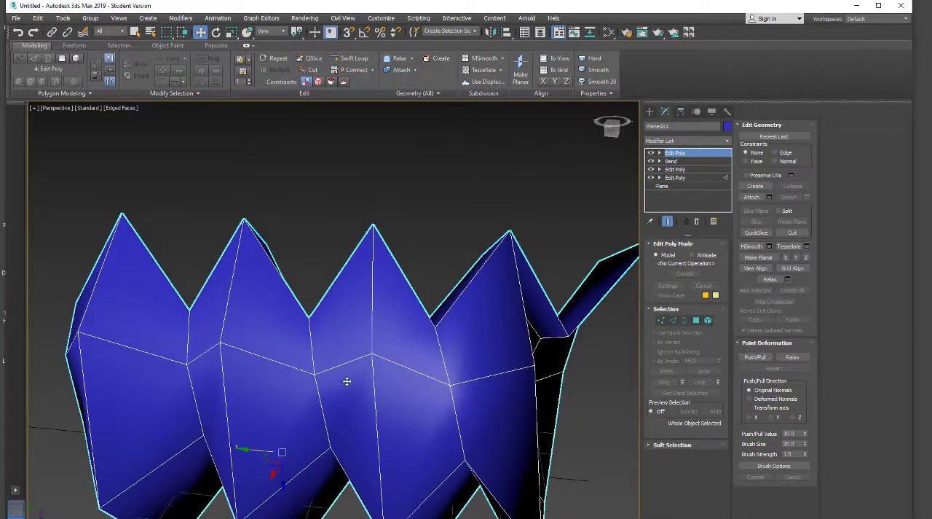
middle_click_drag(337, 354, 332, 408, "alt")
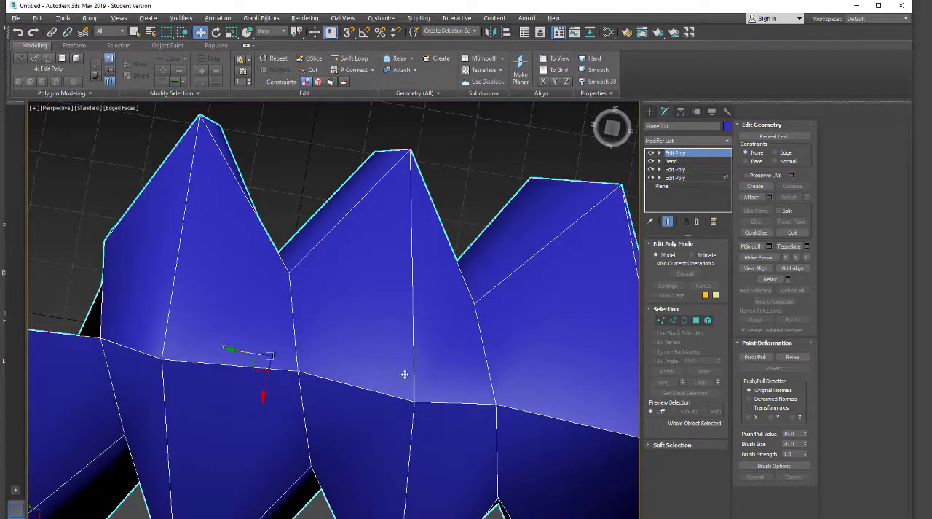
left_click(662, 322)
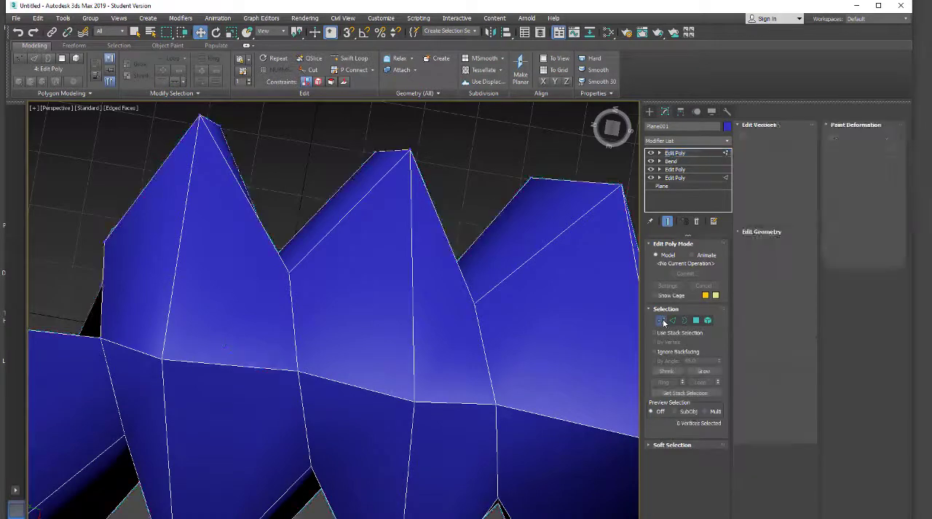
scroll(354, 335, "down", 6)
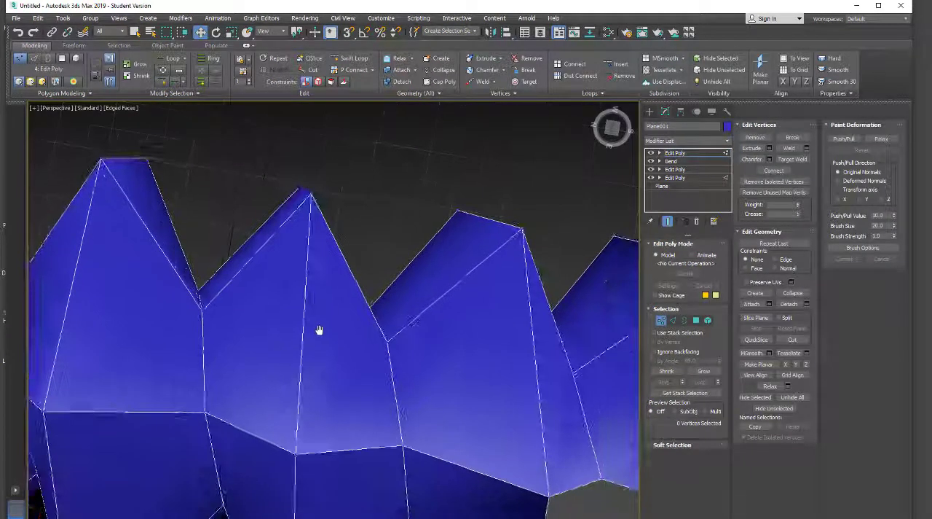
middle_click_drag(304, 370, 385, 291, "alt")
left_click_drag(392, 276, 372, 324)
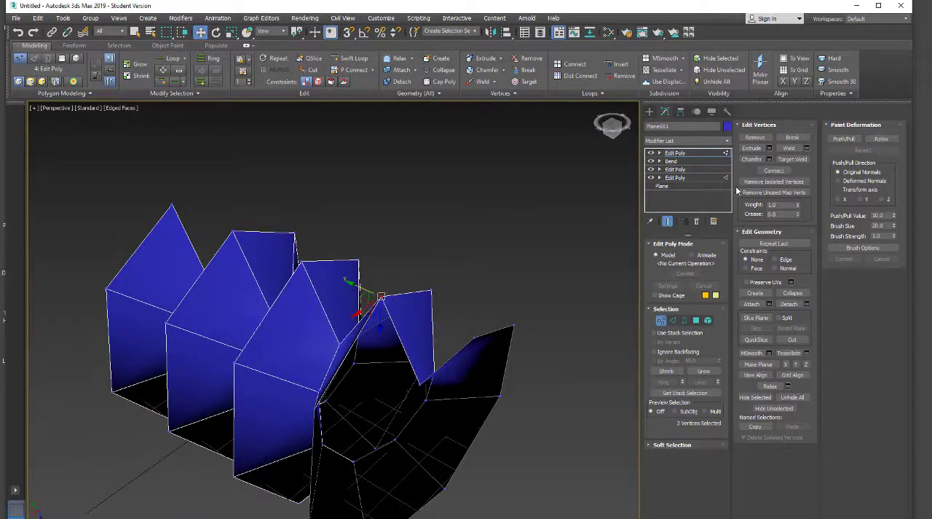
left_click(807, 148)
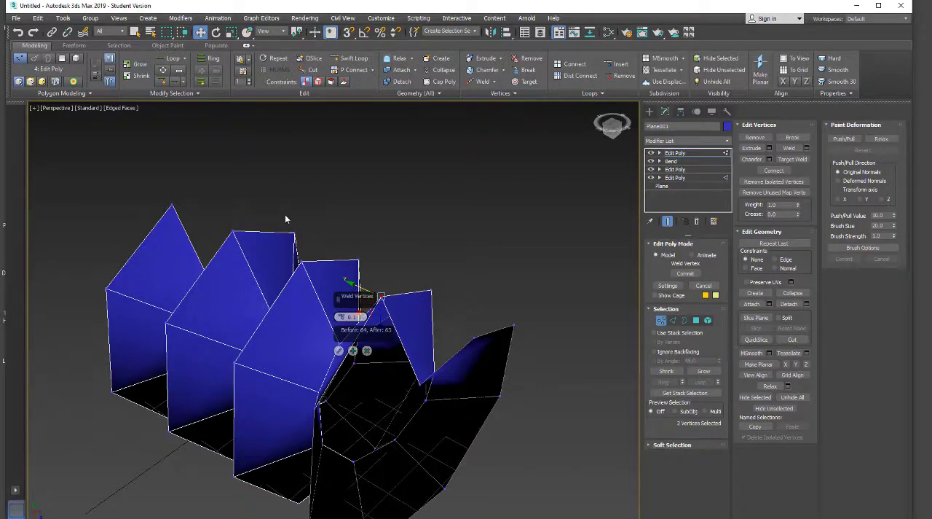
left_click(267, 192)
left_click(367, 351)
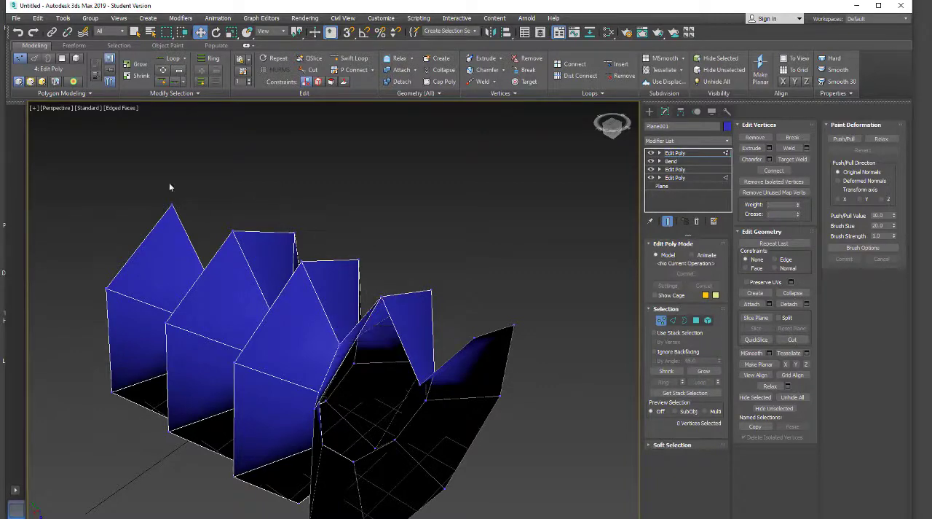
Select the vertices along the seam where the bend closes and weld them with a threshold of 0.1
left_click_drag(176, 222, 520, 453)
left_click_drag(512, 410, 512, 411)
left_click(806, 148)
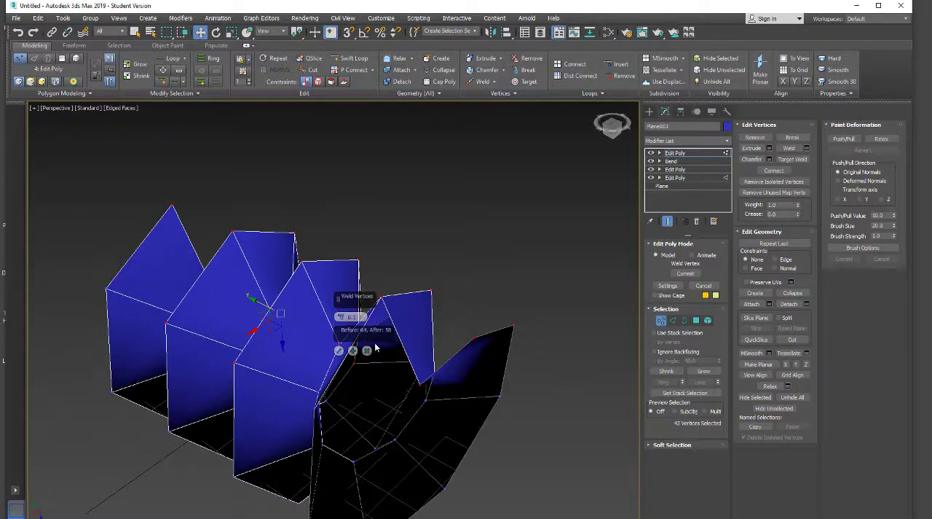
left_click(339, 351)
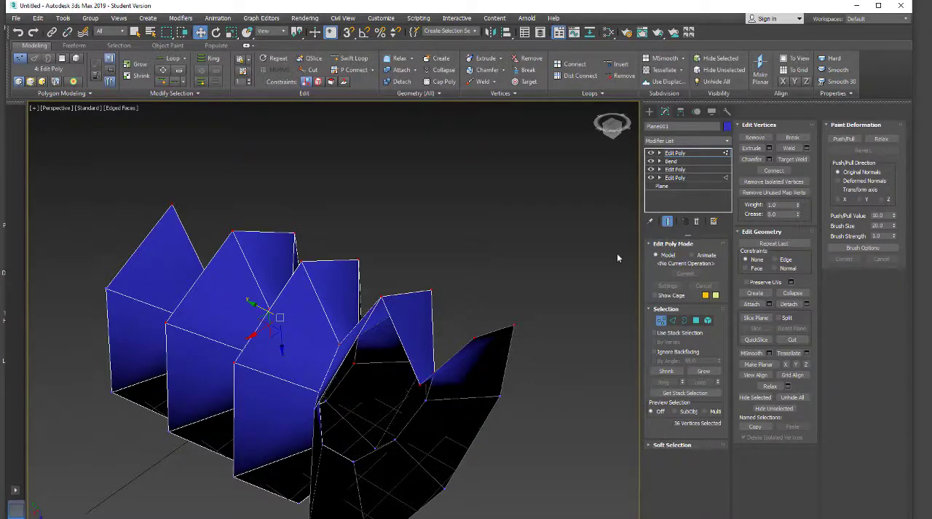
Leave vertex level in the top Edit Poly, switch to the lowest Edit Poly and exit its edge level
left_click(670, 154)
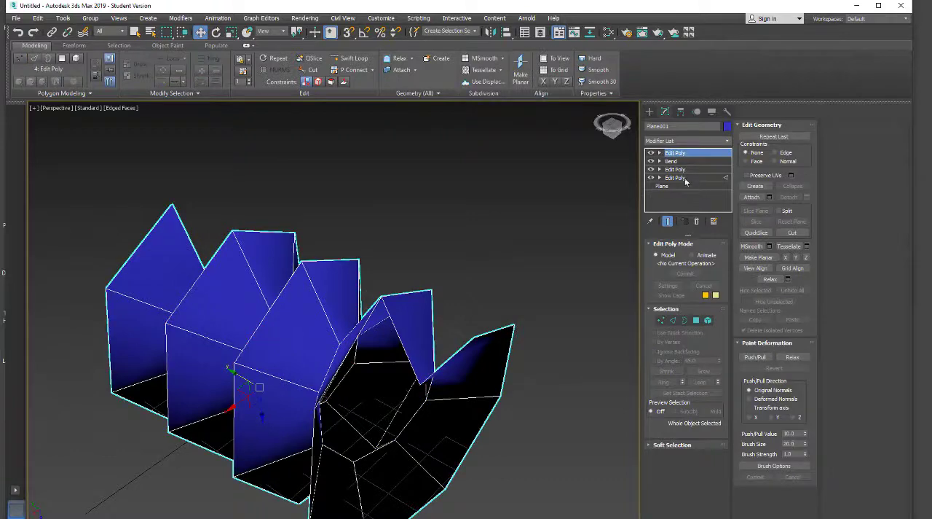
left_click(677, 179)
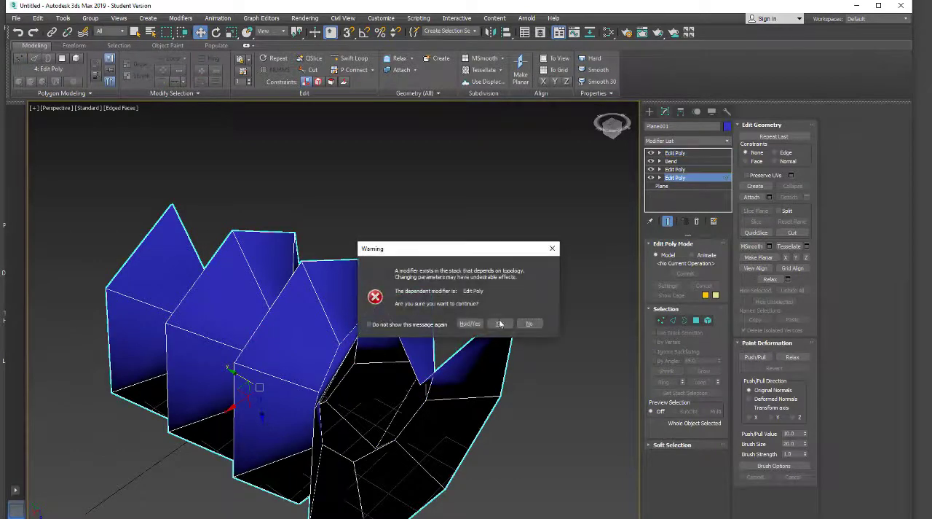
left_click(499, 323)
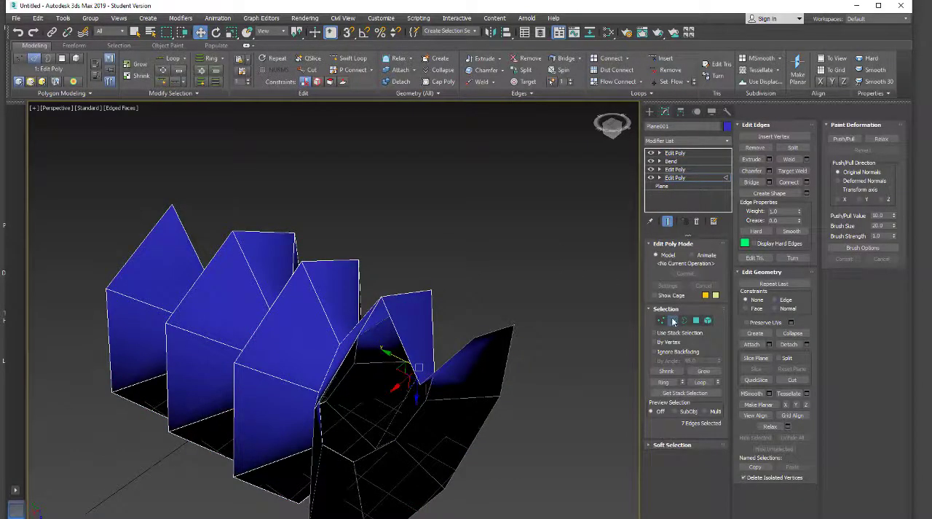
left_click(673, 321)
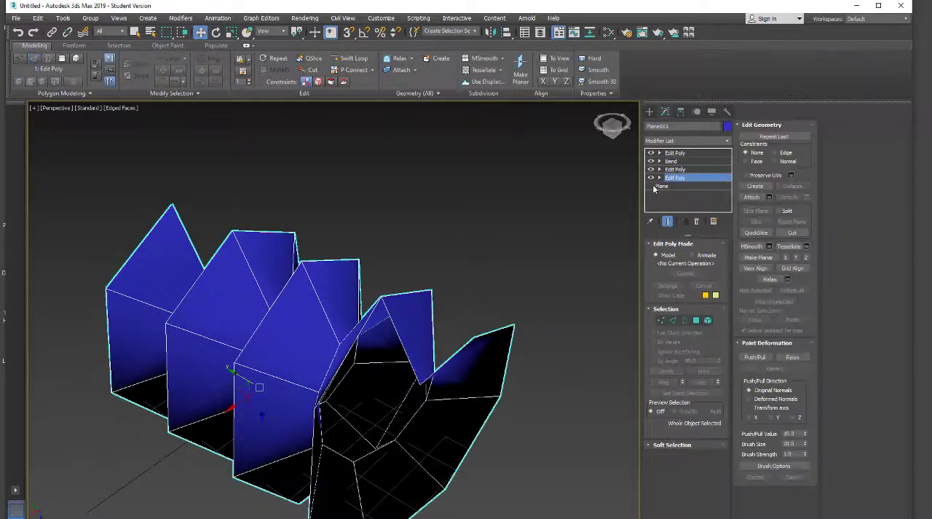
Save the scene in the scenes folder under the name screw
left_click(15, 17)
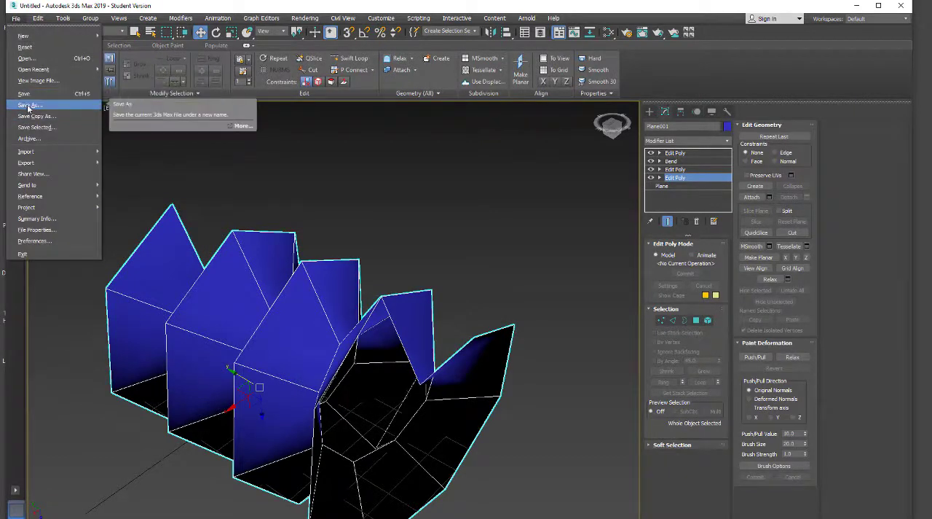
left_click(26, 105)
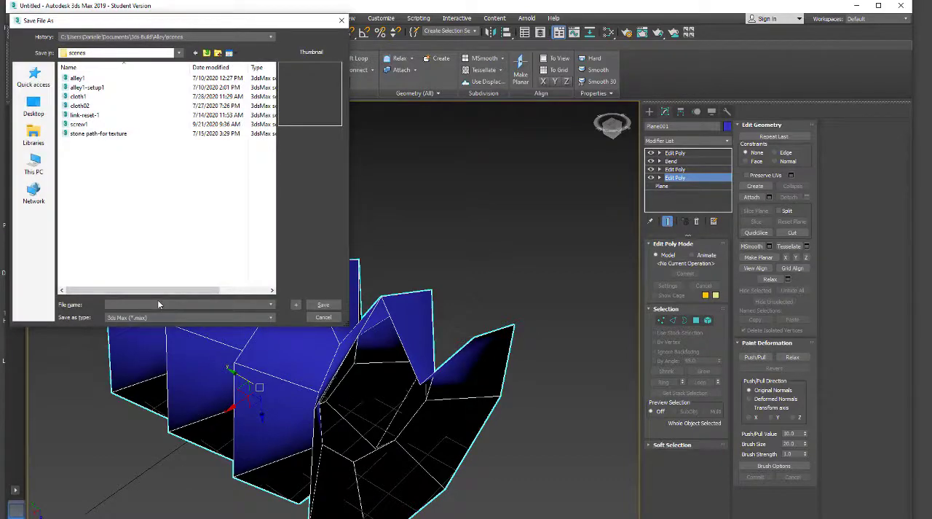
type("screw")
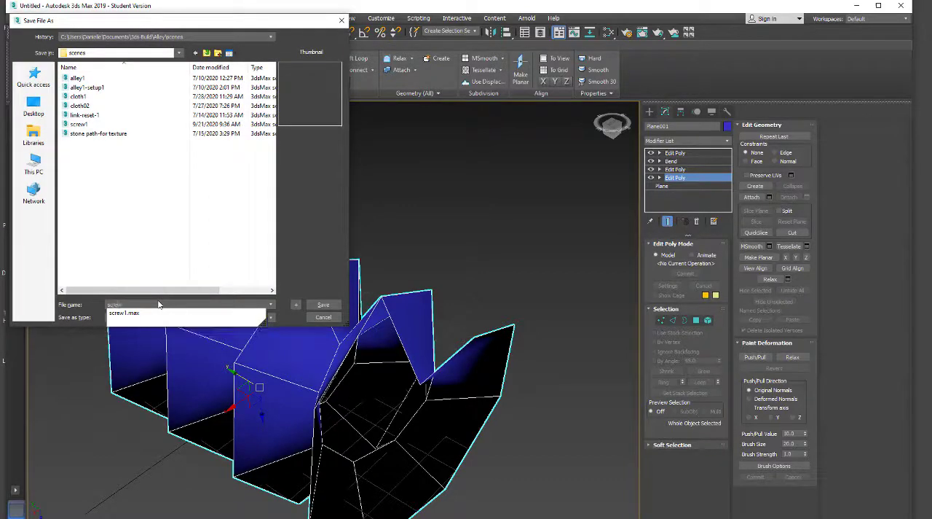
left_click(323, 304)
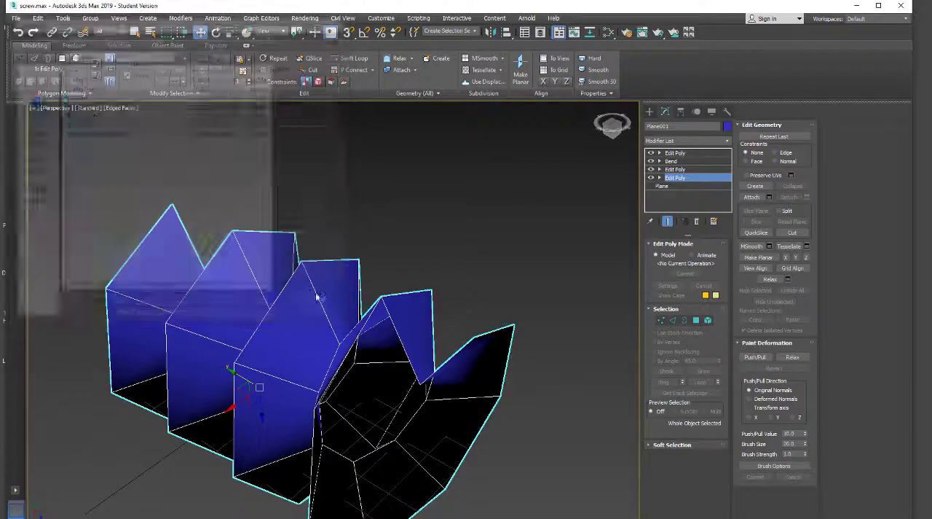
Add a Taper modifier above the top Edit Poly with an amount of 0.48 and Y as the primary axis
middle_click_drag(406, 309, 332, 306, "alt")
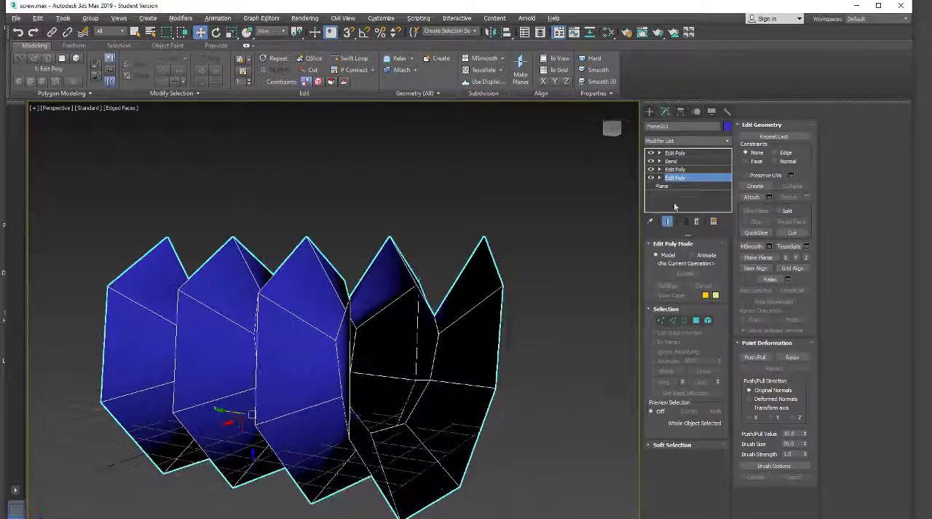
left_click(695, 153)
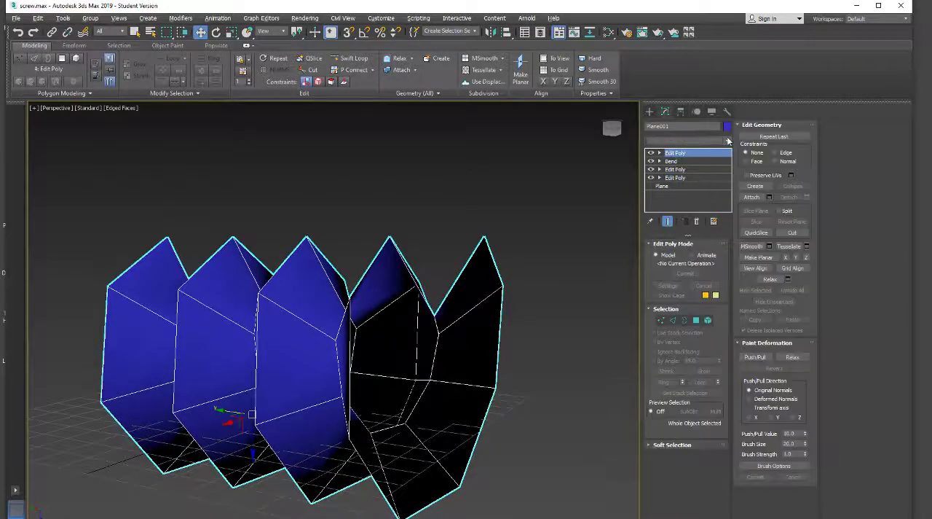
left_click(727, 141)
scroll(676, 488, "down", 5)
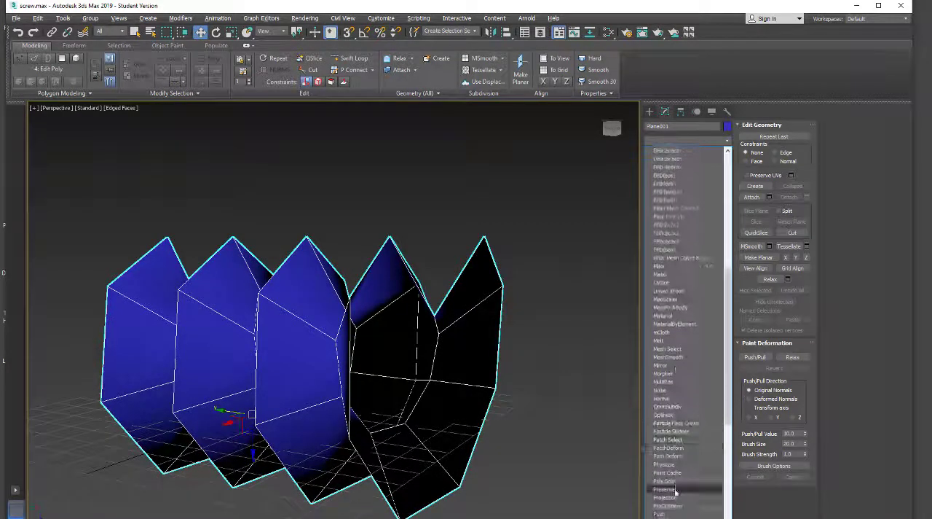
scroll(672, 492, "down", 10)
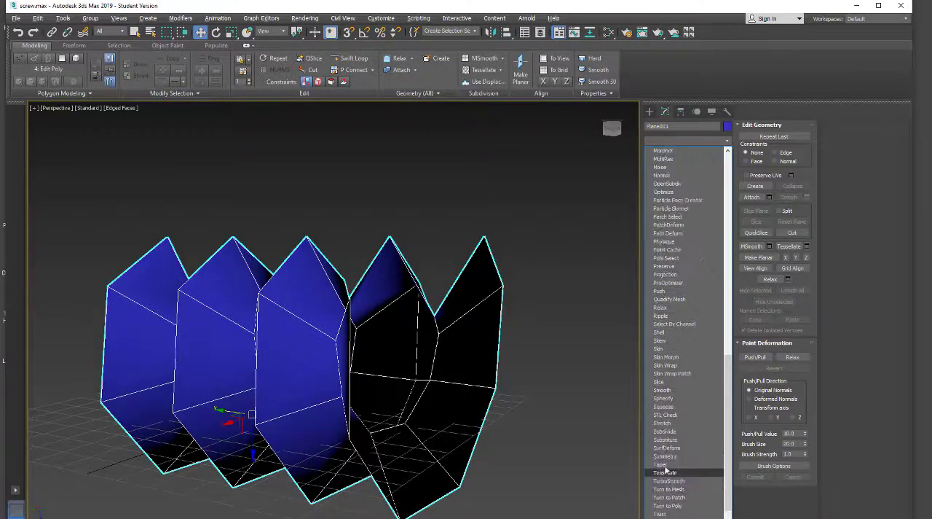
left_click(662, 464)
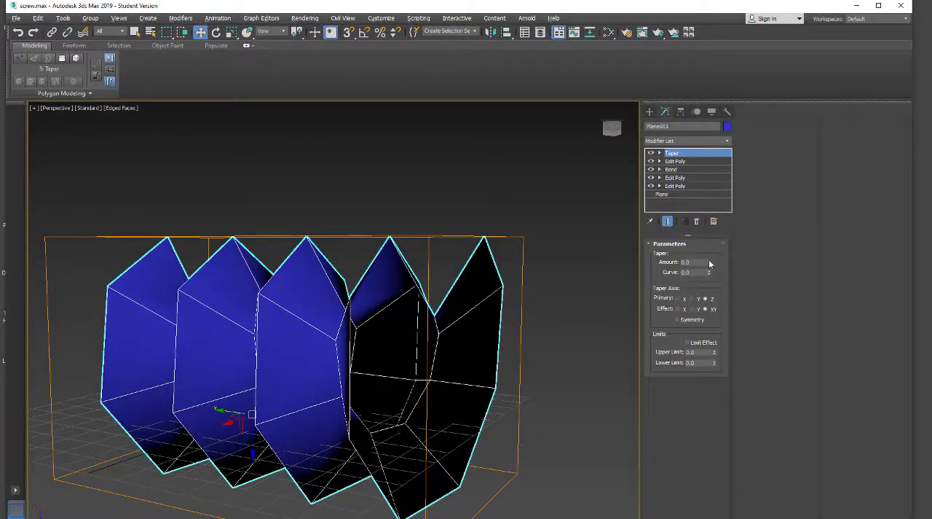
left_click_drag(710, 262, 708, 238)
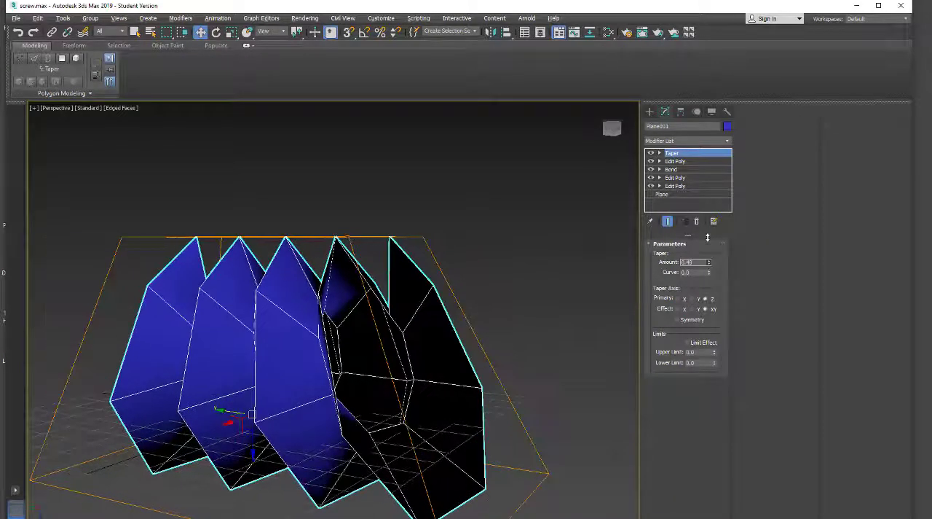
left_click(692, 299)
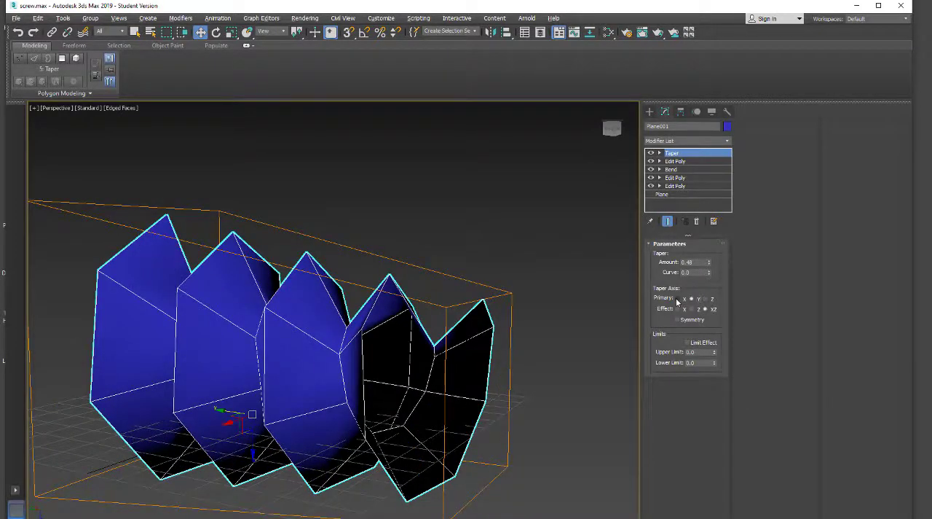
Center the pleated object's pivot to the object, affecting the pivot only
middle_click_drag(534, 410, 551, 370, "alt")
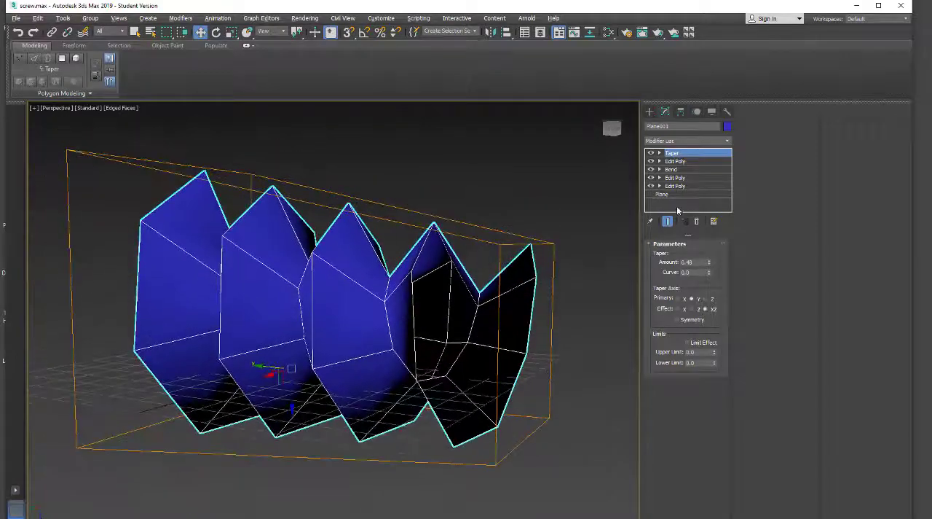
middle_click_drag(391, 358, 362, 359, "alt")
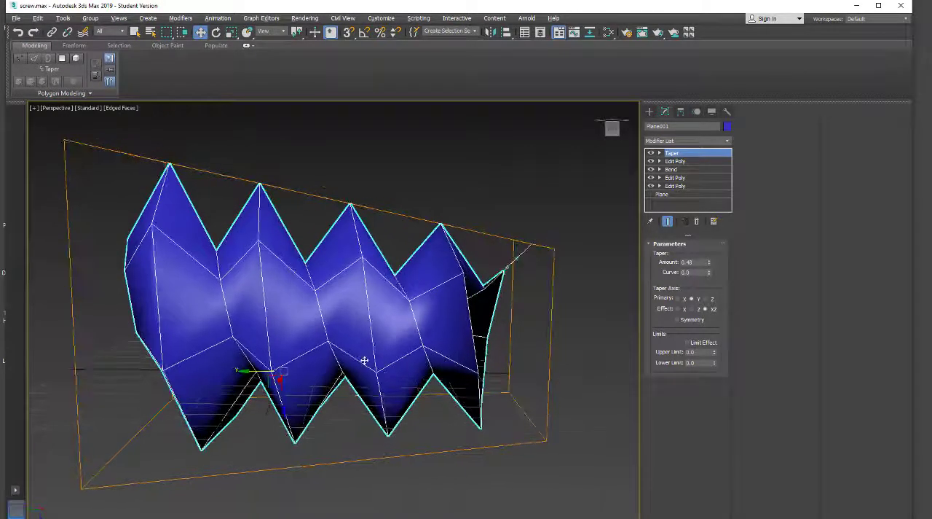
left_click(676, 161)
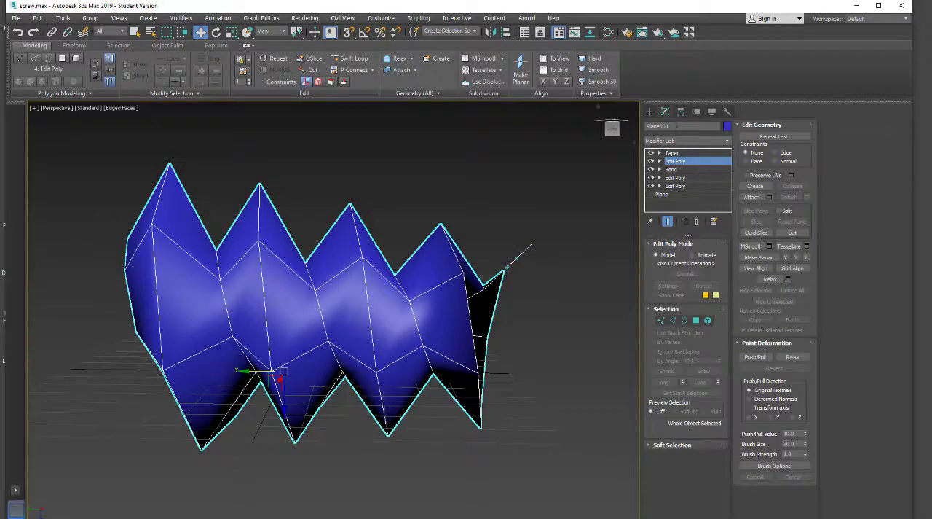
left_click(681, 112)
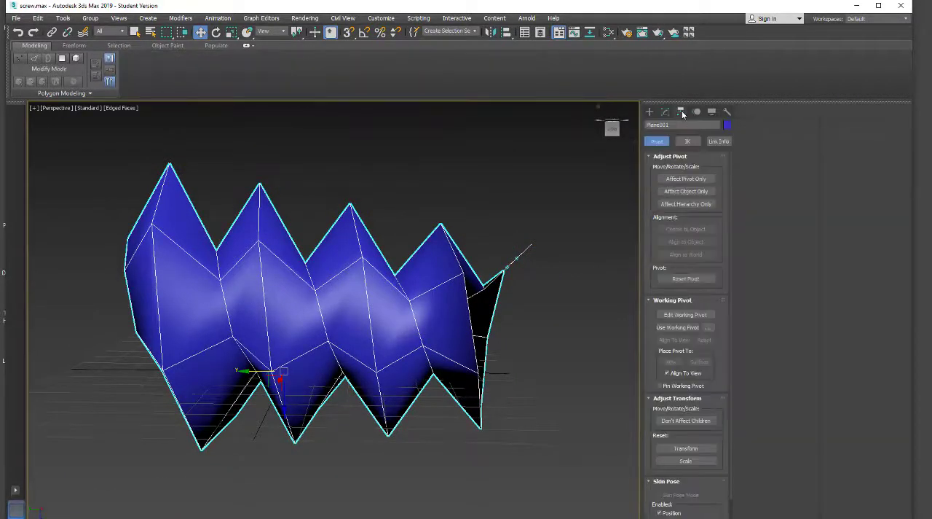
left_click(685, 179)
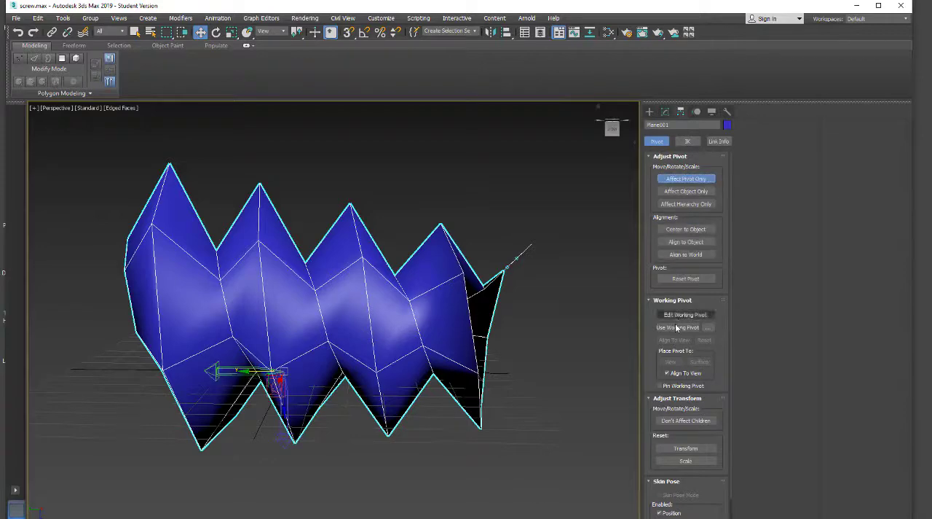
left_click(684, 230)
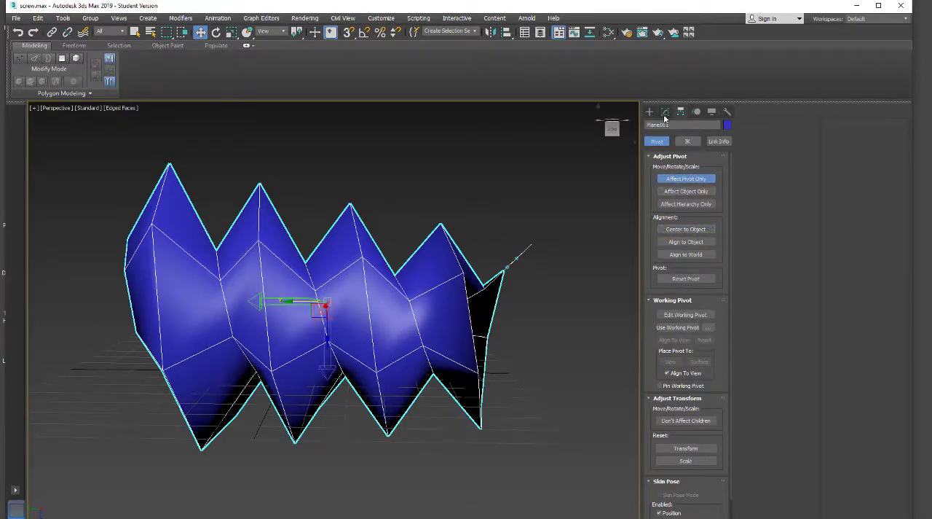
left_click(679, 179)
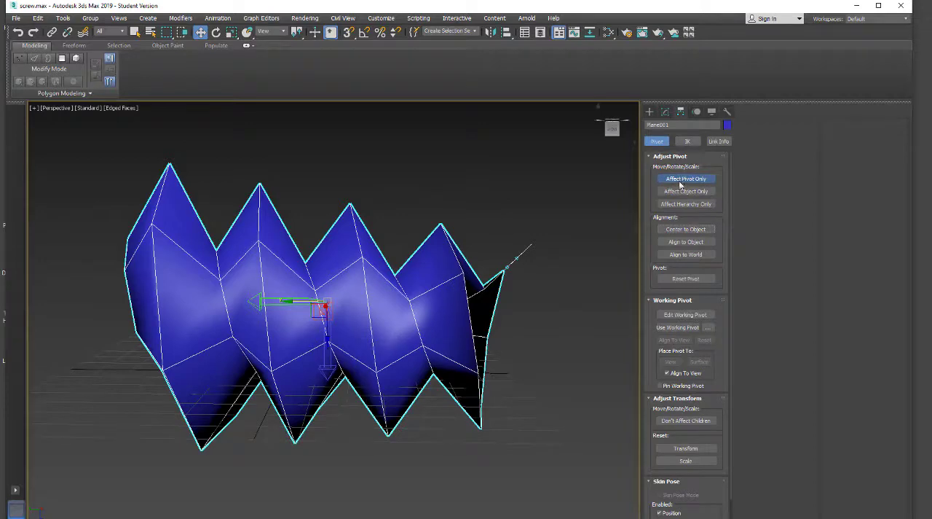
Delete the Taper modifier and add a fresh Taper on top of the stack
left_click(665, 112)
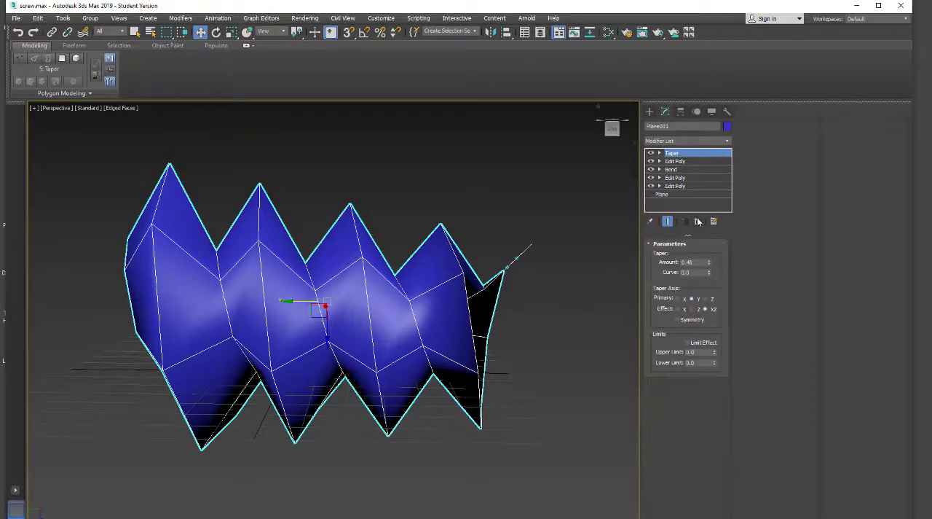
left_click(697, 221)
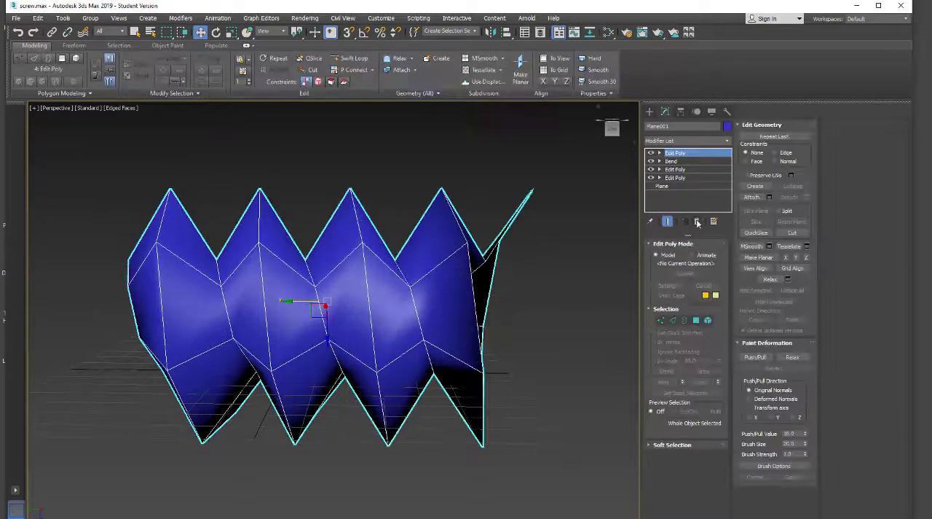
left_click(679, 141)
scroll(680, 139, "down", 15)
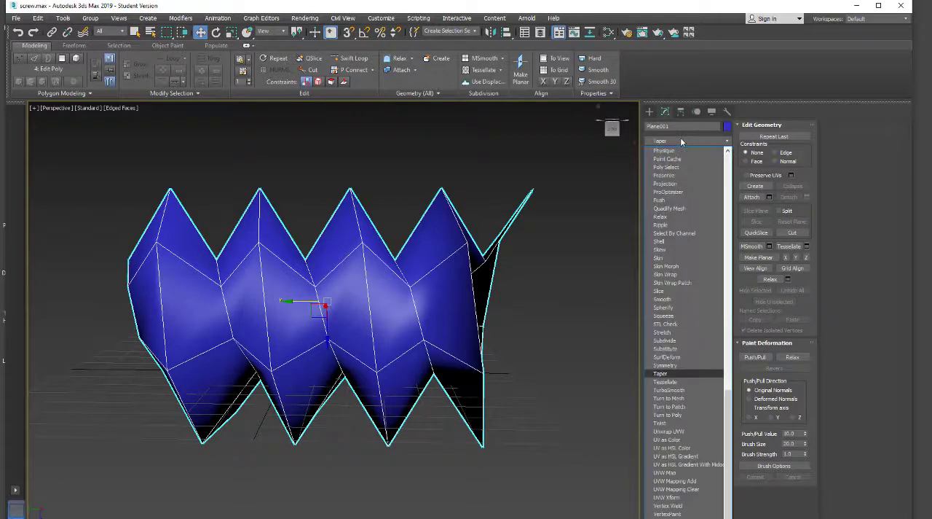
left_click(660, 380)
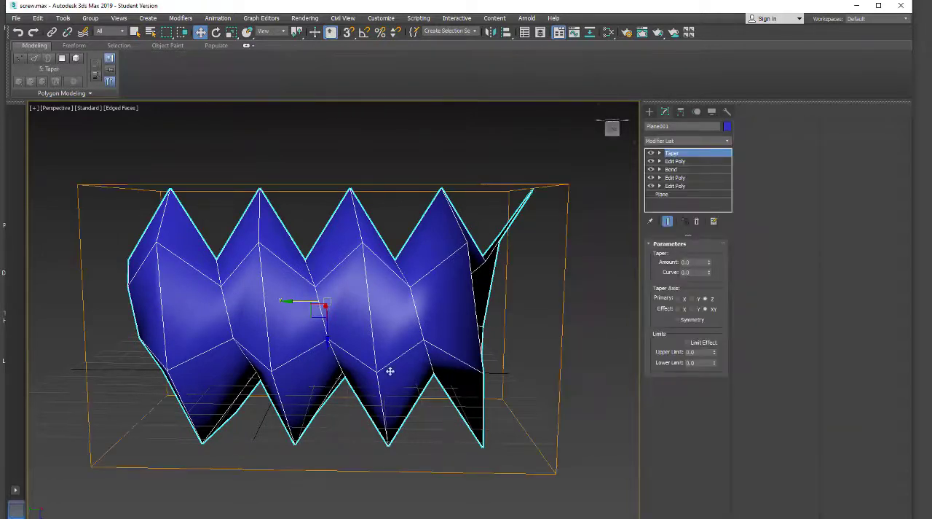
Set the Taper's primary axis to Y and its amount to 1.48
left_click_drag(708, 265, 698, 275)
left_click(691, 300)
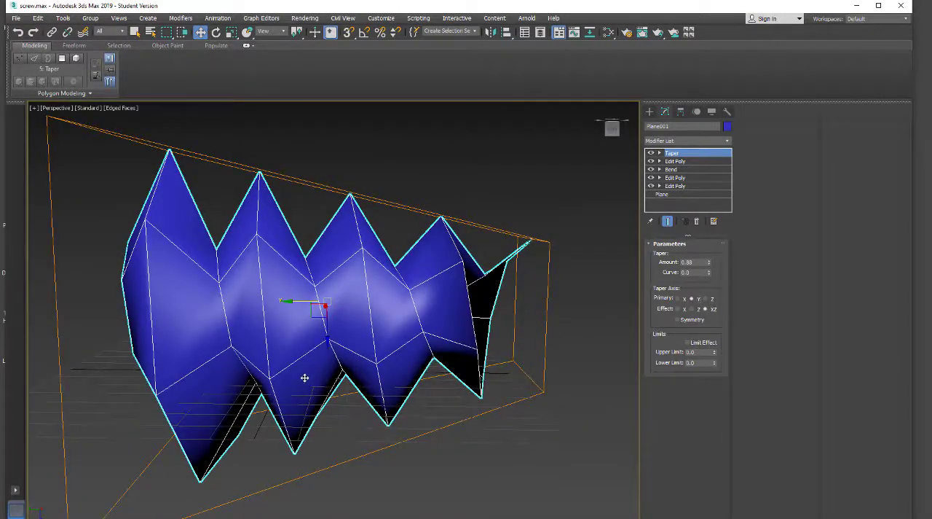
middle_click_drag(305, 378, 237, 387, "alt")
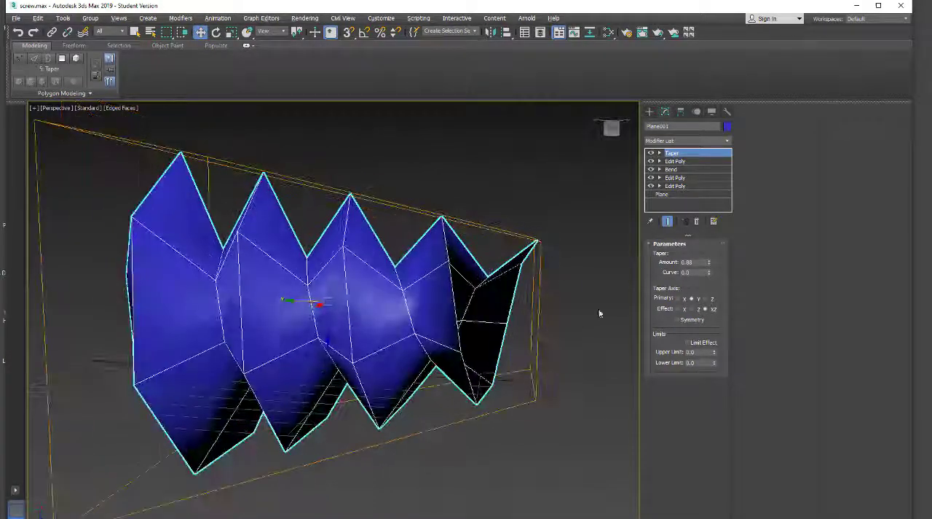
left_click_drag(710, 263, 690, 236)
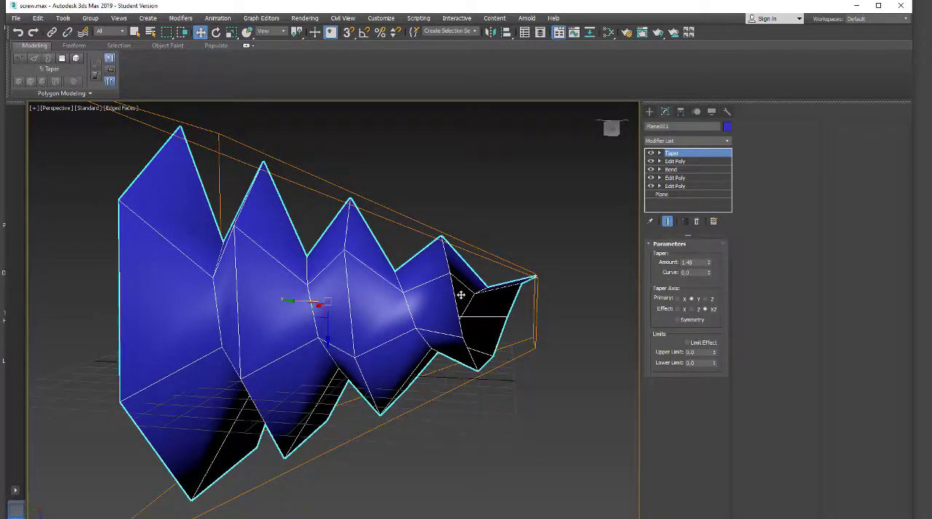
middle_click_drag(567, 336, 610, 287, "alt")
left_click(719, 141)
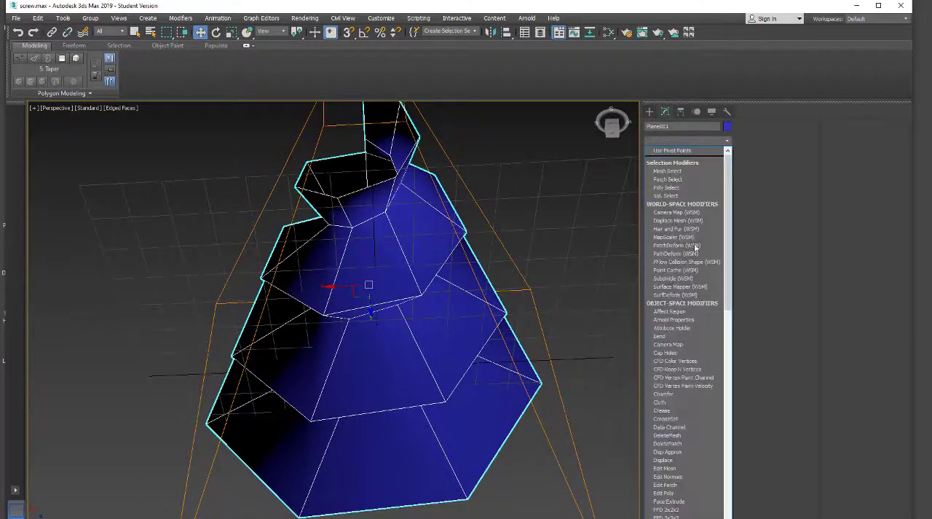
left_click(658, 486)
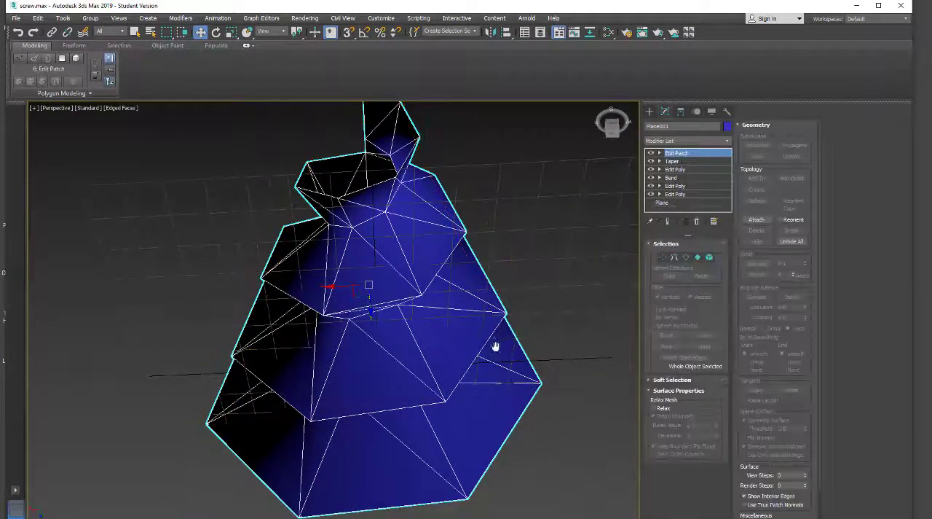
middle_click_drag(495, 346, 499, 432)
middle_click_drag(383, 456, 313, 491, "alt")
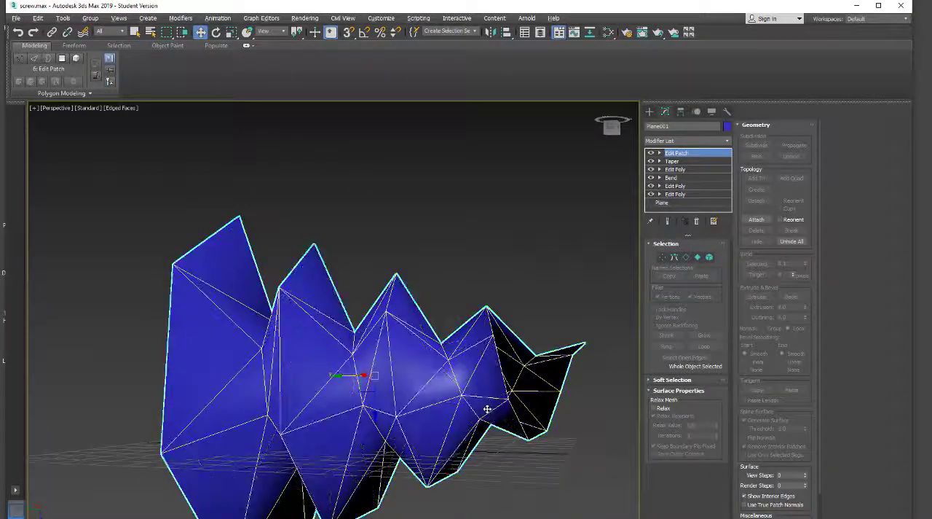
key("ctrl+z")
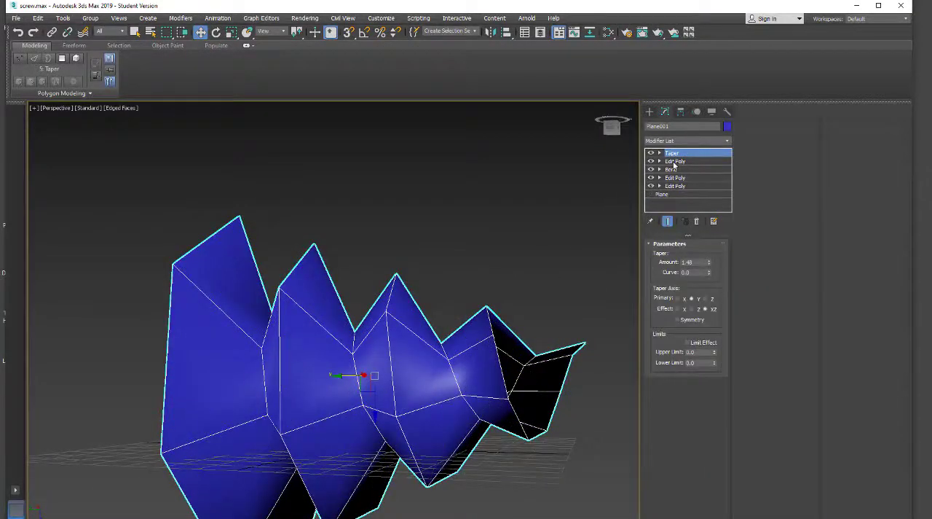
Add a new Edit Poly modifier and move it above the Taper to the top of the stack
left_click(675, 161)
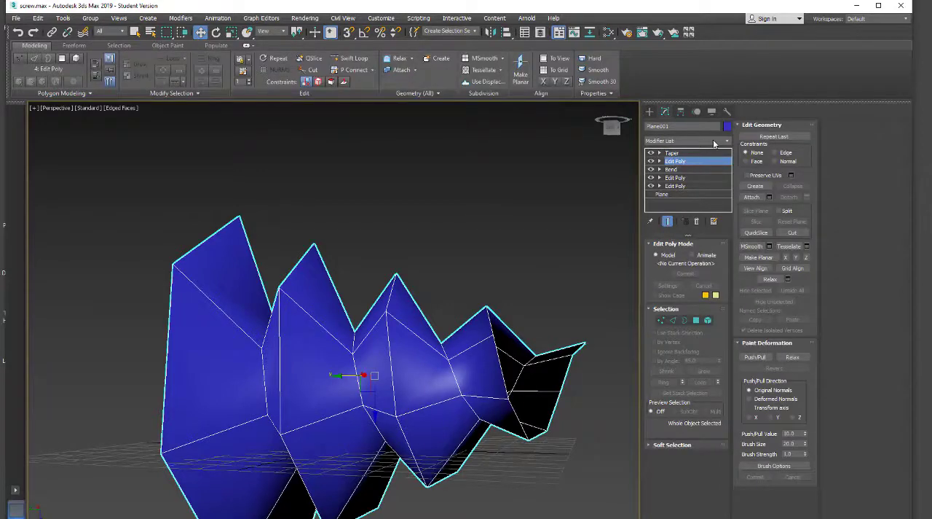
key("1")
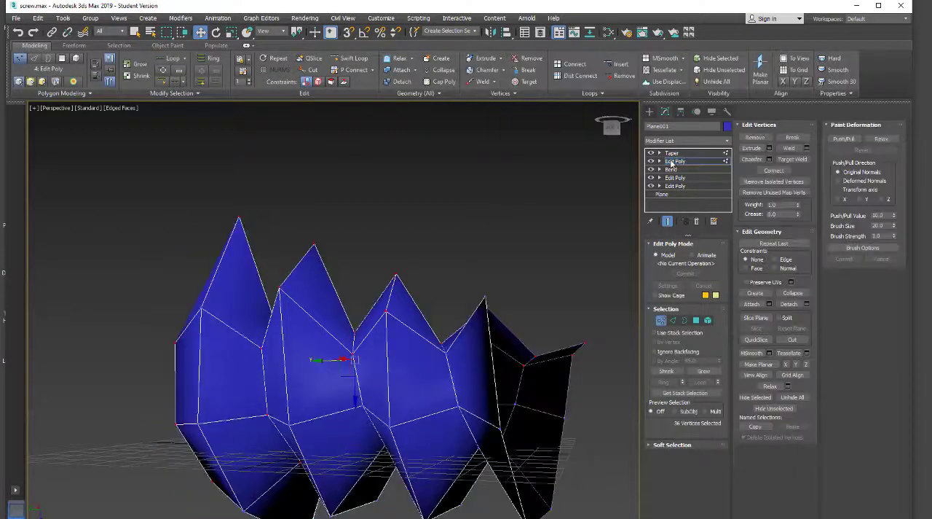
left_click(673, 161)
left_click(726, 142)
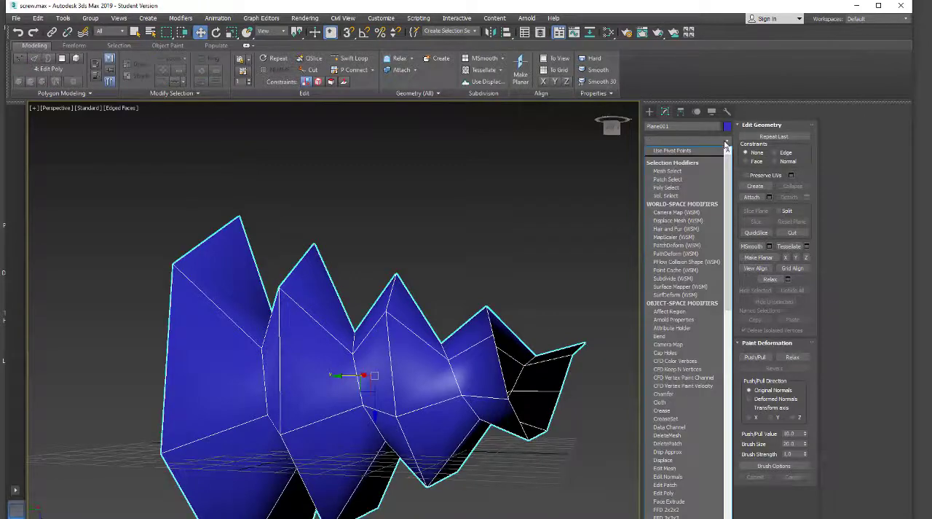
left_click(693, 493)
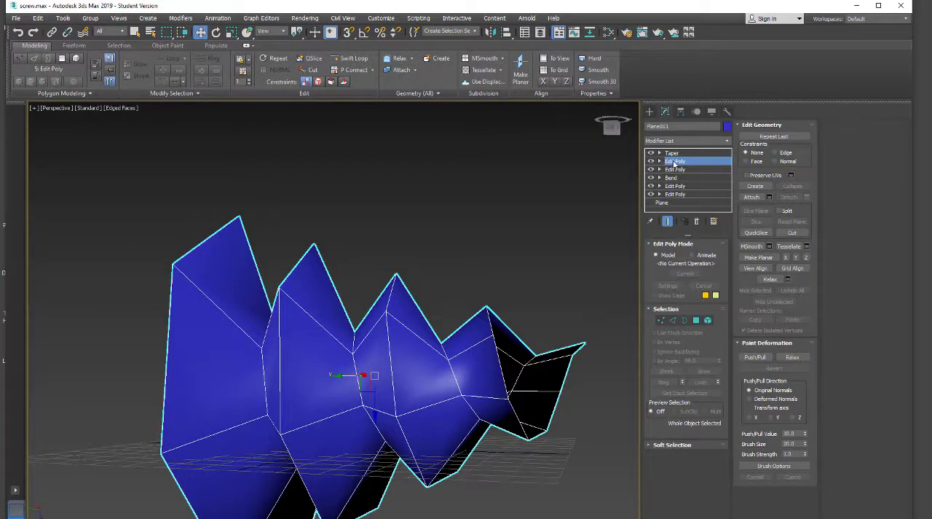
left_click_drag(680, 154, 679, 153)
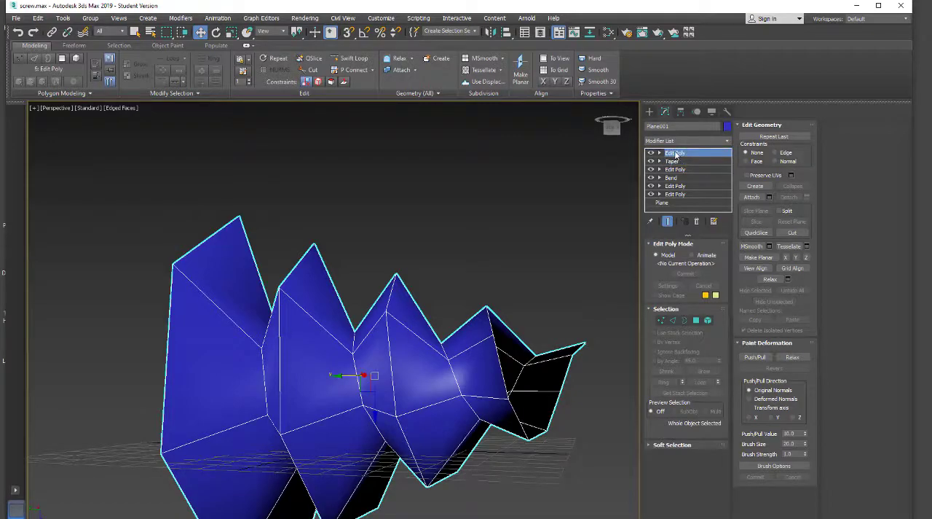
Bridge the opposite upper and lower border edges across the opening at the tube's narrow end
middle_click_drag(545, 306, 304, 516, "alt")
middle_click_drag(325, 487, 395, 381, "alt")
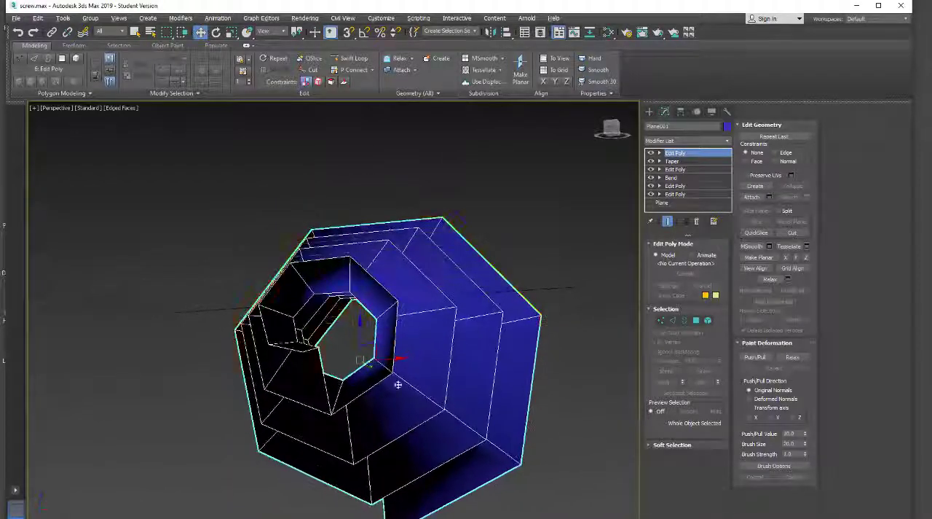
middle_click_drag(301, 316, 306, 396, "alt")
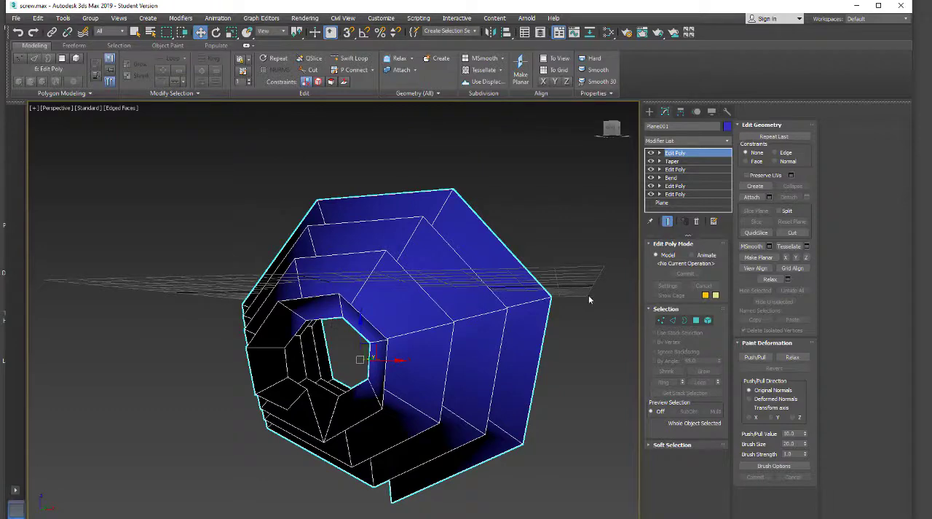
left_click(673, 321)
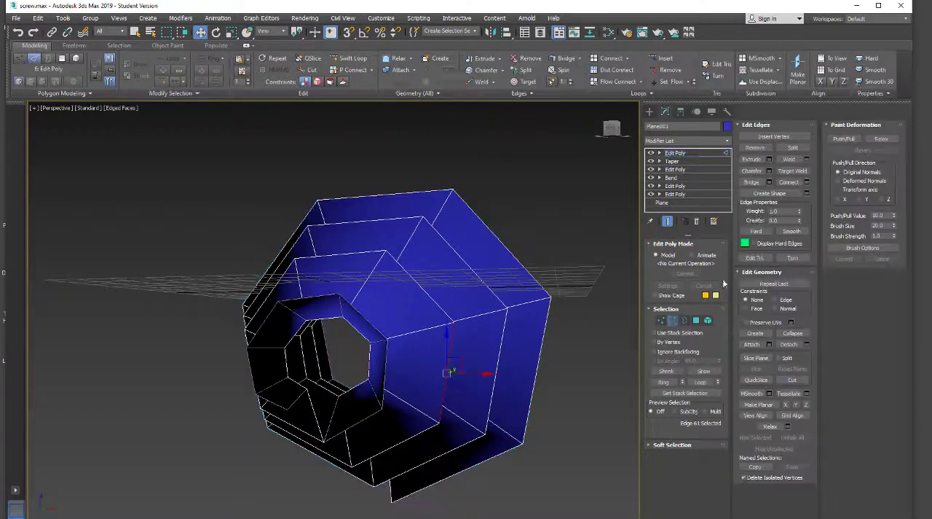
left_click(769, 182)
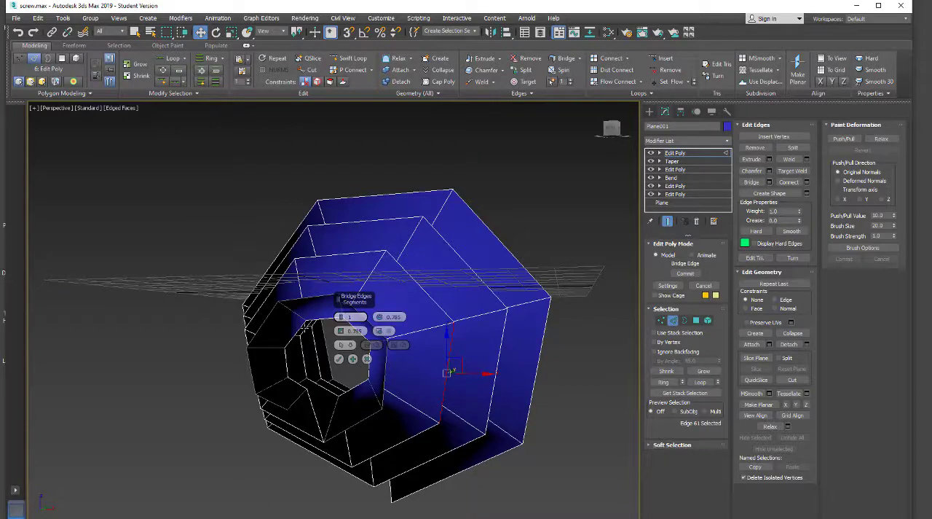
middle_click_drag(306, 368, 267, 402, "alt")
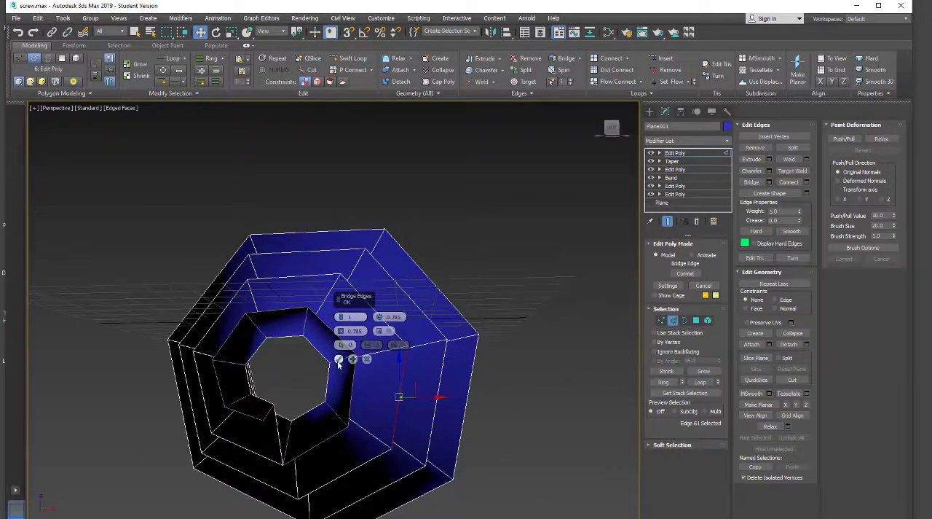
left_click(245, 412)
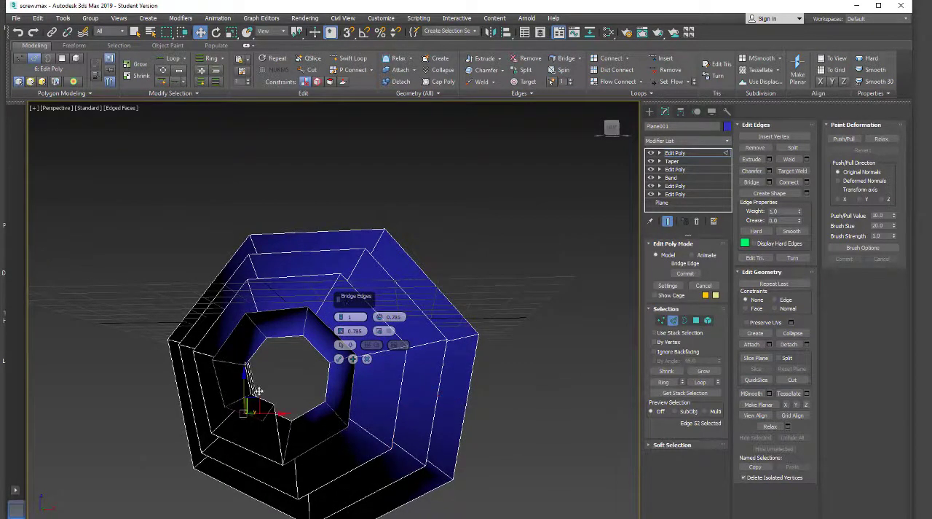
left_click(284, 311, "ctrl")
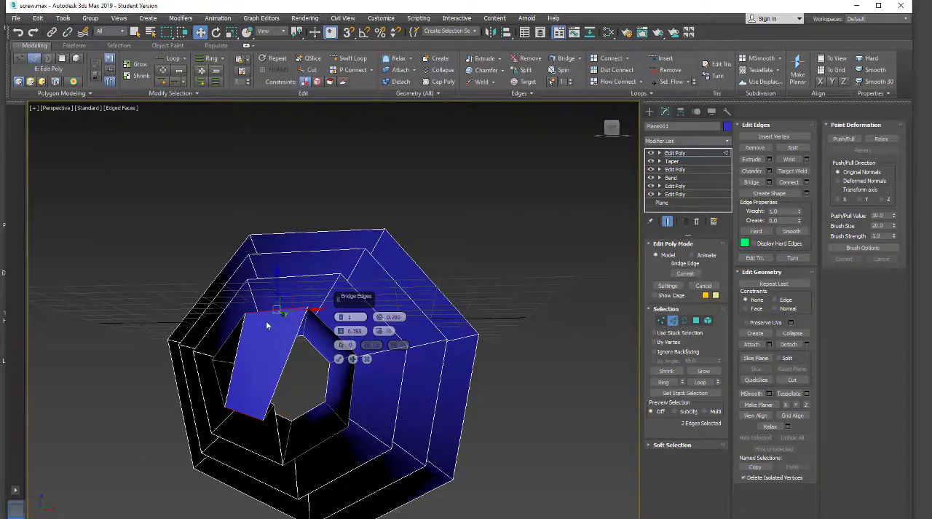
left_click(244, 412)
middle_click_drag(237, 421, 284, 438, "alt")
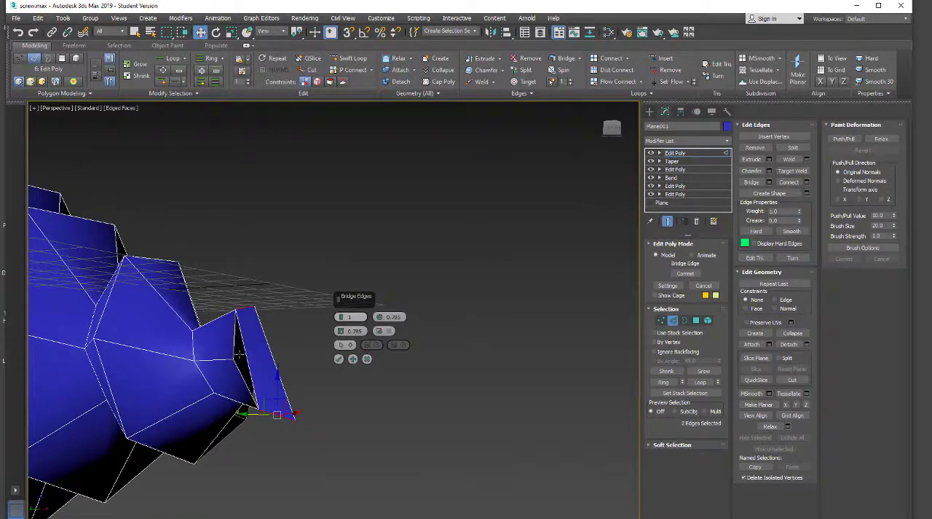
Set the bridge across the opening to 4 segments and apply it
left_click(339, 315)
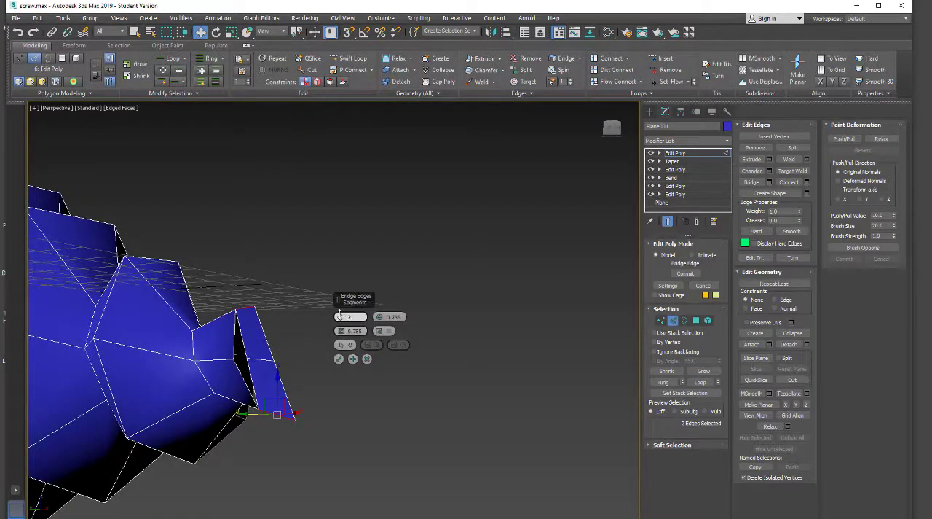
left_click(338, 314)
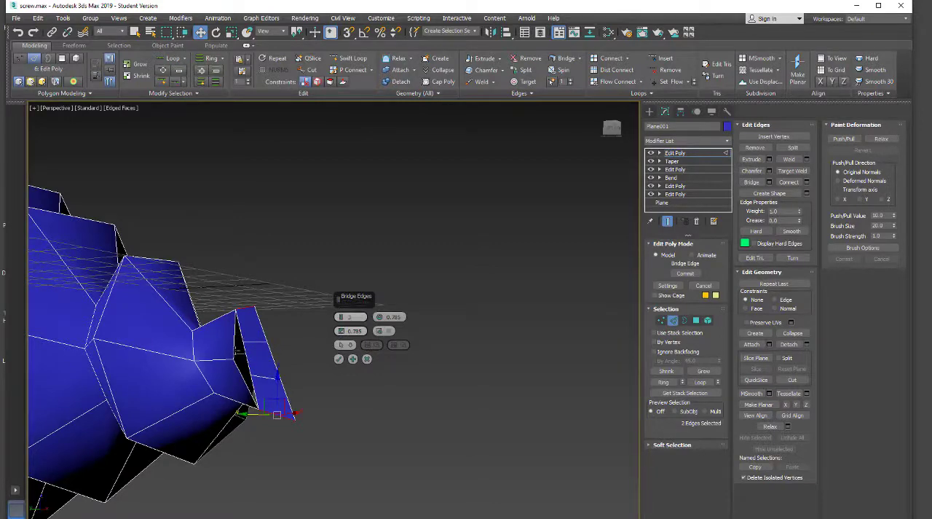
left_click(340, 315)
left_click(339, 359)
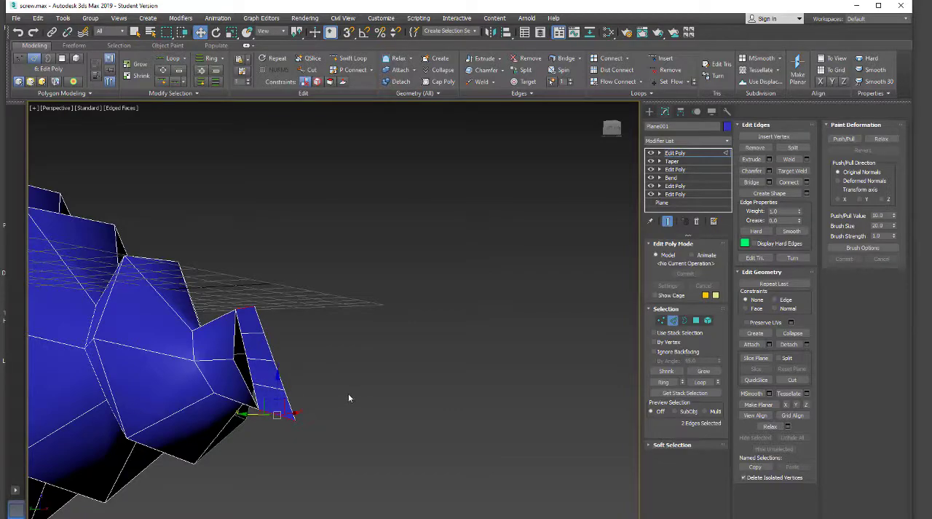
Bridge a lower side border edge of the narrow opening to the adjacent edge of the central strip, using 1 segment
mouse_move(349, 395)
middle_mouse_down("alt")
mouse_move(327, 432)
mouse_move(197, 384)
mouse_move(332, 398)
middle_mouse_up("alt")
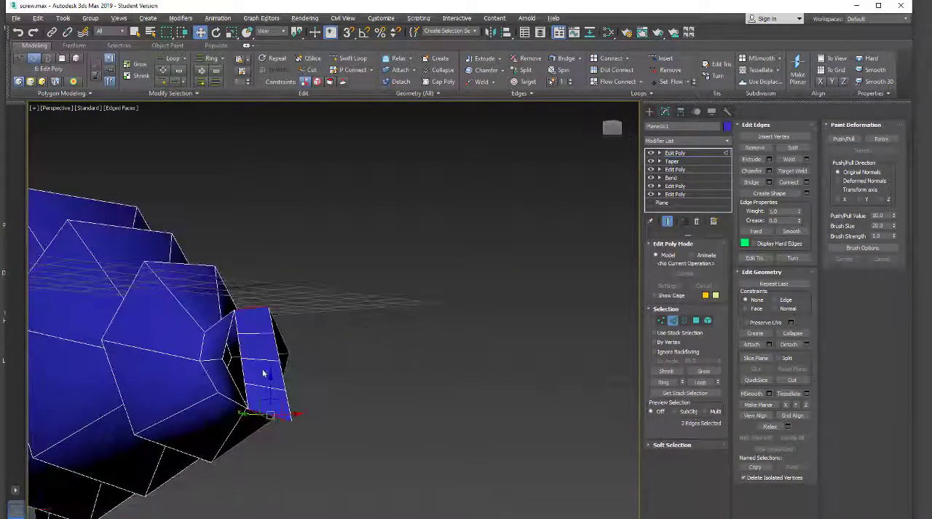
middle_click_drag(256, 377, 213, 377, "alt")
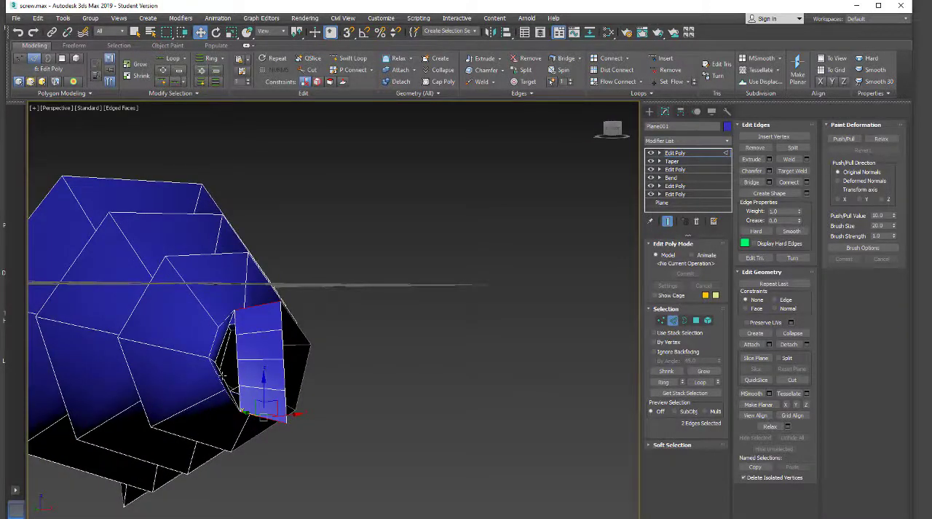
left_click(222, 376)
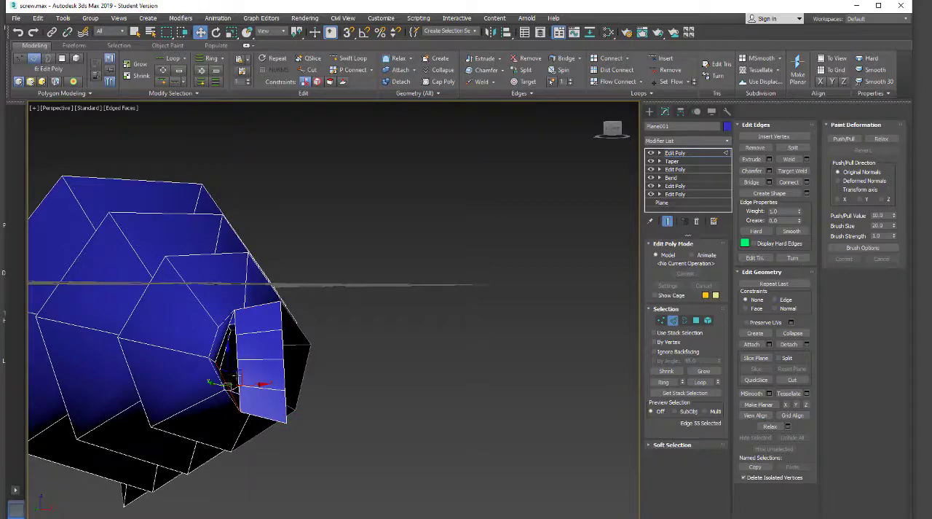
left_click(216, 378)
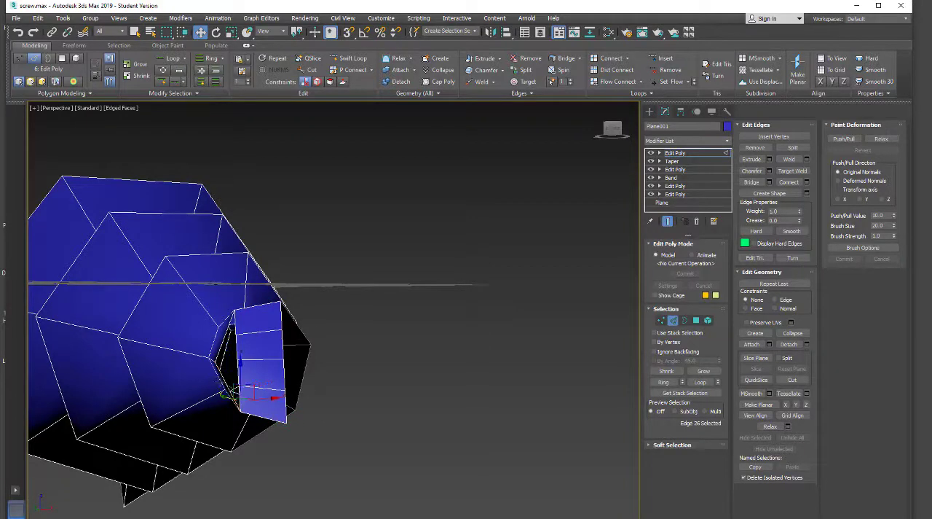
middle_click_drag(220, 394, 210, 392, "alt")
left_click(381, 358)
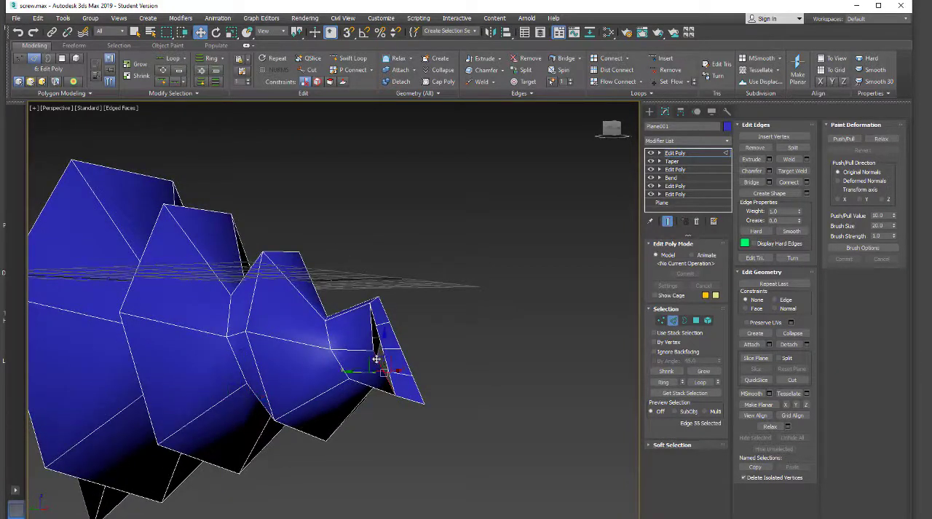
left_click(386, 358, "ctrl")
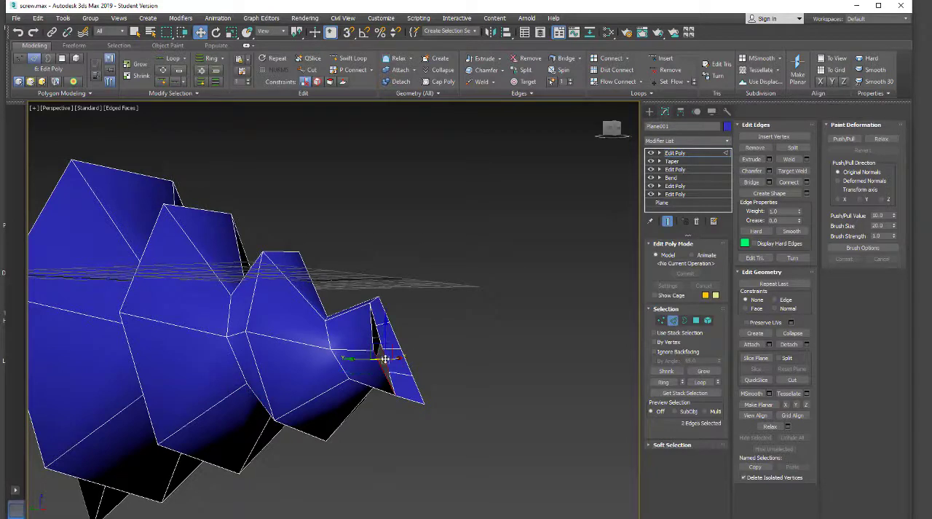
left_click(770, 182)
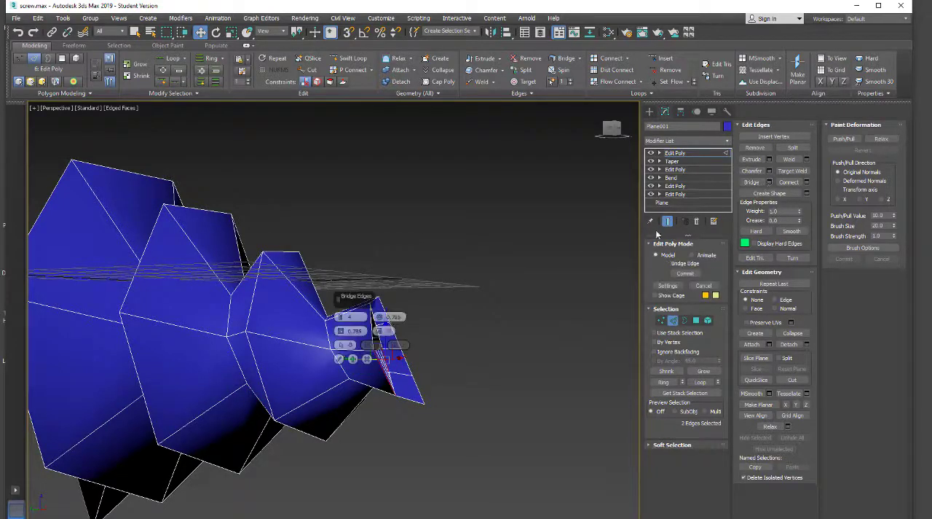
right_click(342, 319)
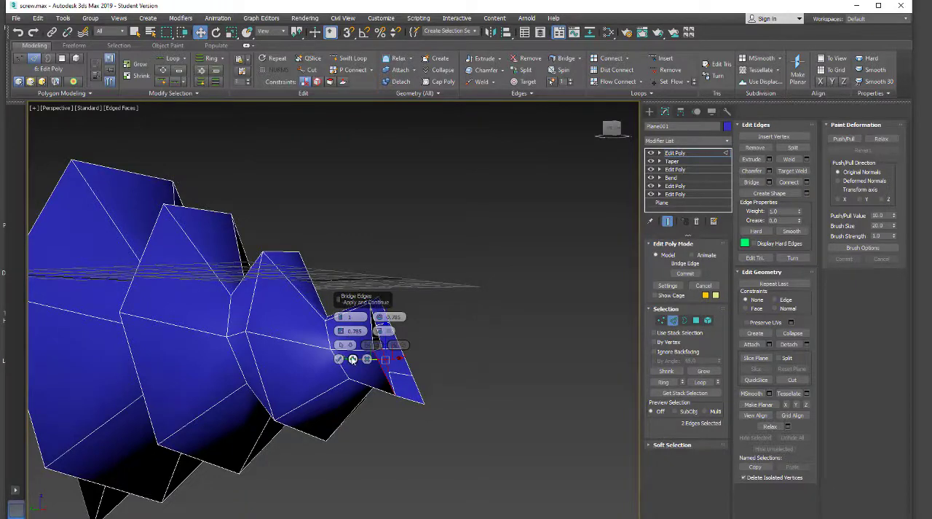
left_click(353, 358)
Bridge the next border edge above on the same side to the neighbouring strip edge and apply it with 1 segment
middle_click_drag(440, 293, 428, 333)
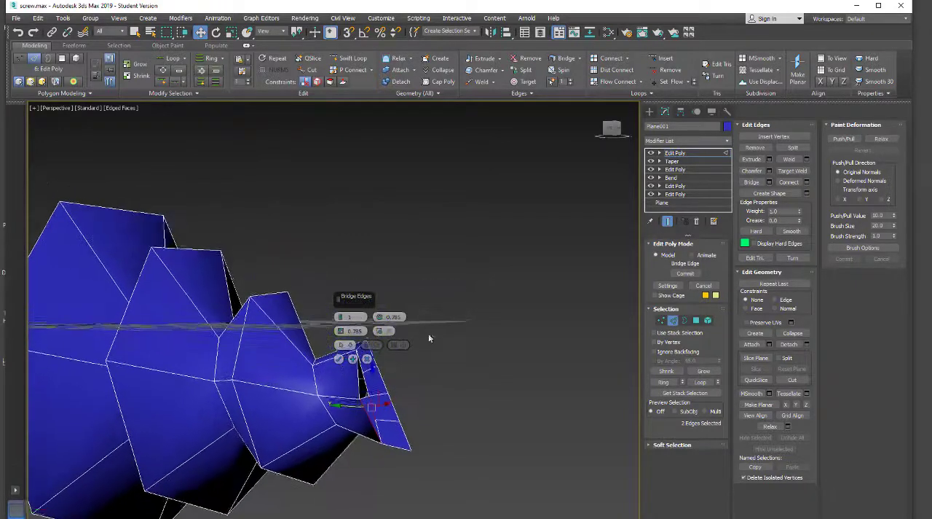
left_click(357, 379)
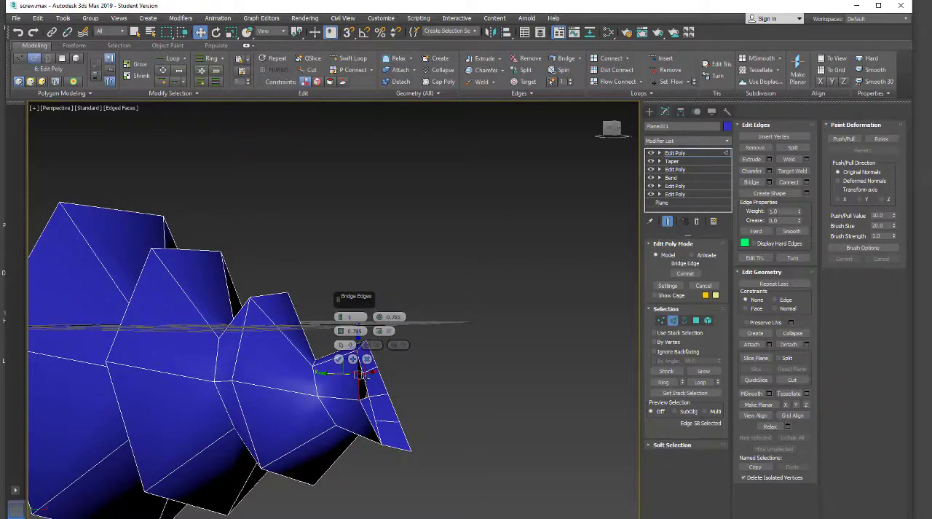
left_click(366, 383, "ctrl")
left_click(339, 360)
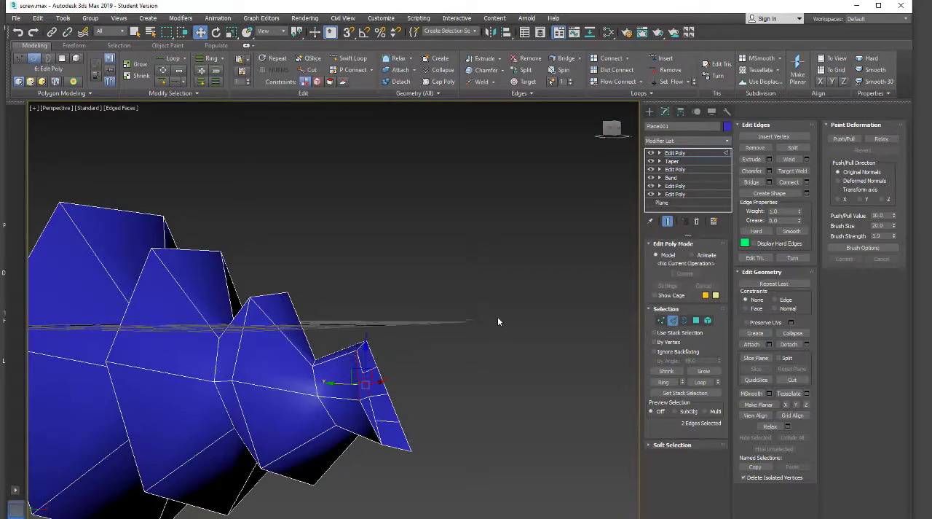
middle_click_drag(499, 328, 423, 420, "alt")
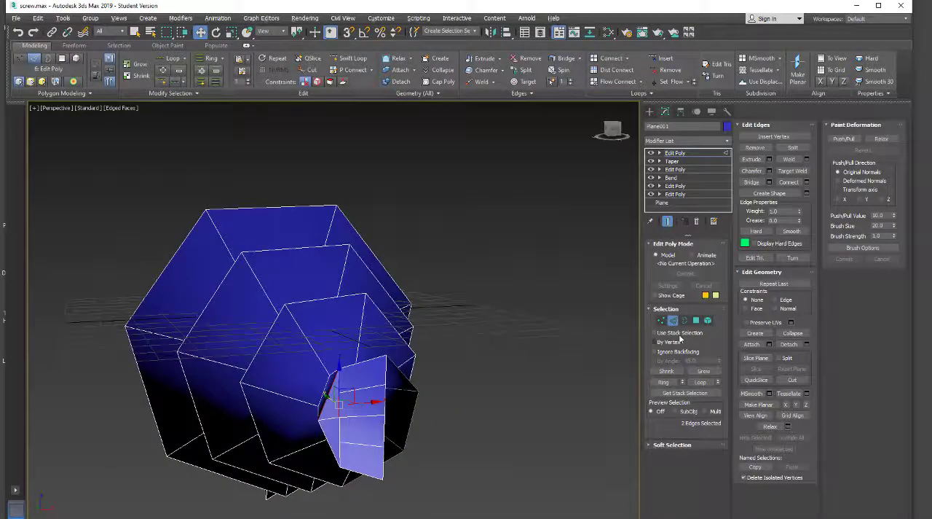
Select the three inner vertices on the free edge of the bridged end strip and move them slightly towards the open side
left_click(661, 320)
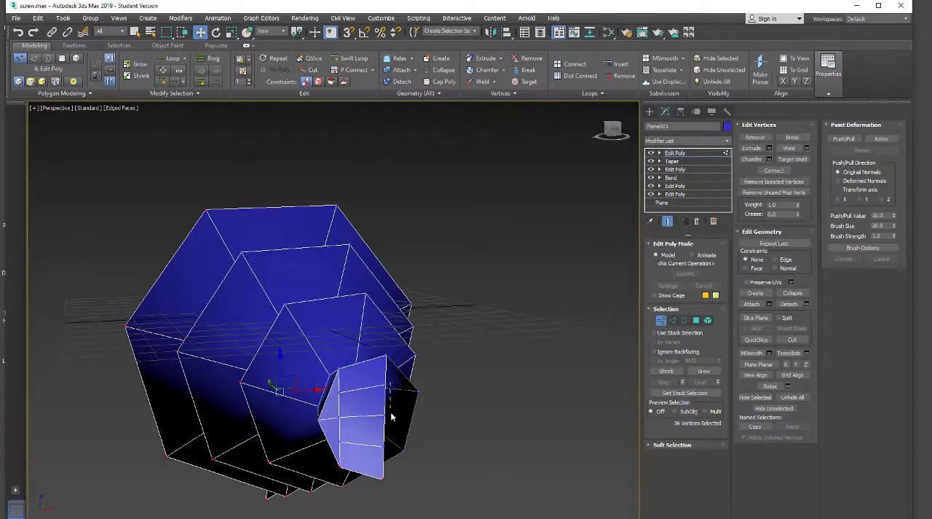
left_click_drag(381, 448, 381, 450)
middle_click_drag(435, 447, 341, 393, "alt")
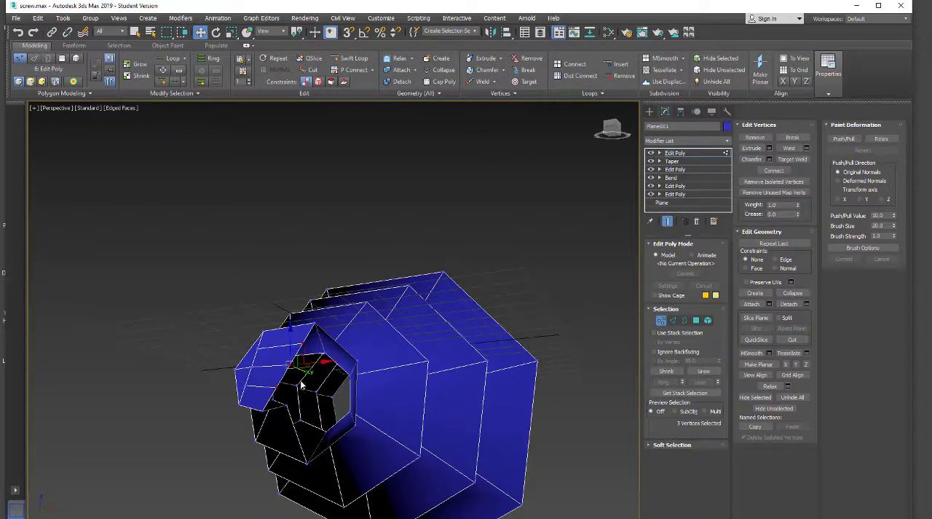
left_click_drag(306, 371, 316, 381)
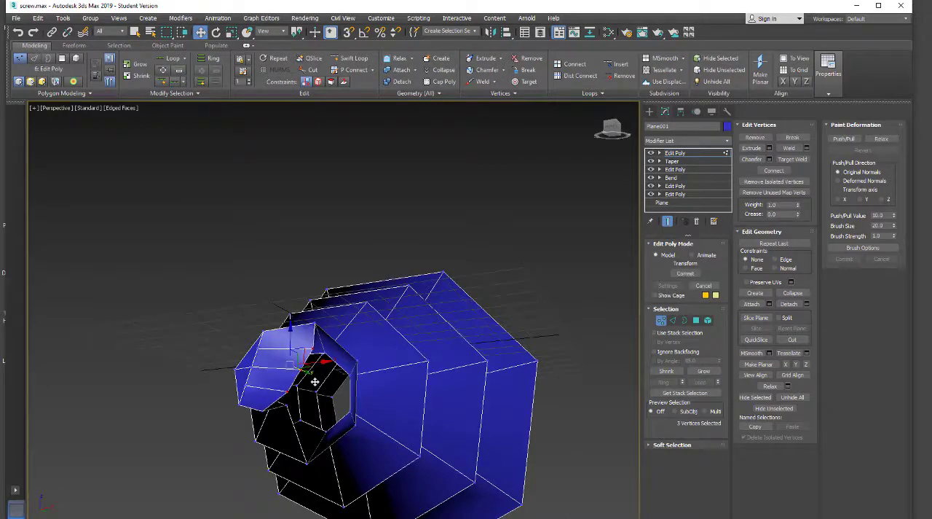
middle_click_drag(345, 445, 319, 385, "alt")
left_click_drag(319, 384, 316, 380)
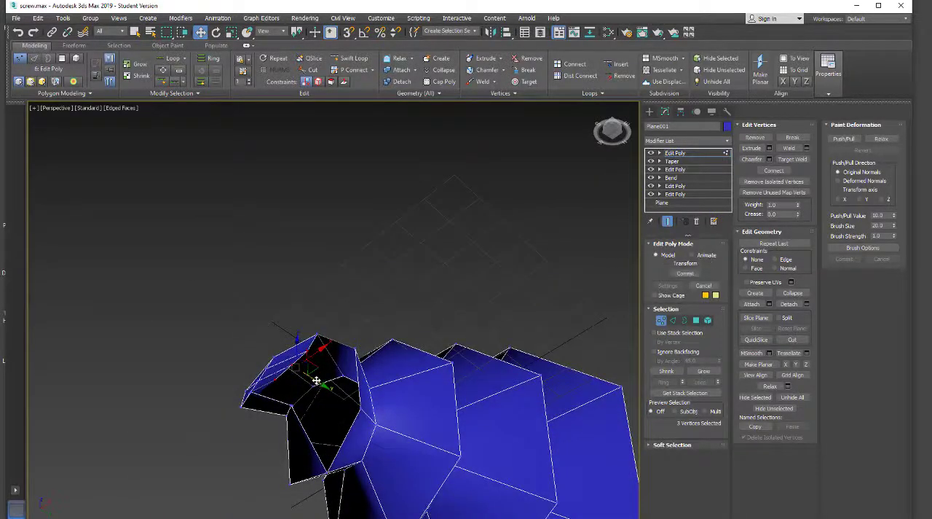
middle_click_drag(316, 380, 336, 491, "alt")
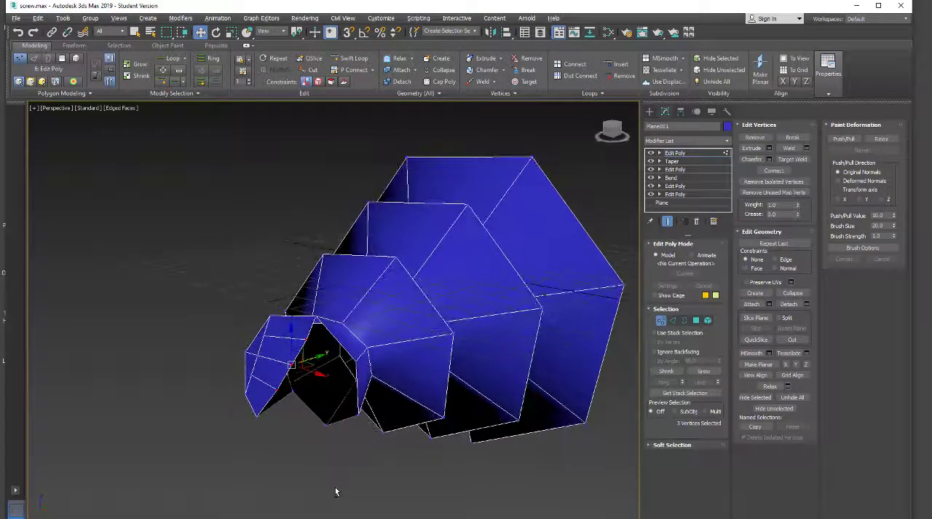
middle_click_drag(330, 422, 430, 362, "alt")
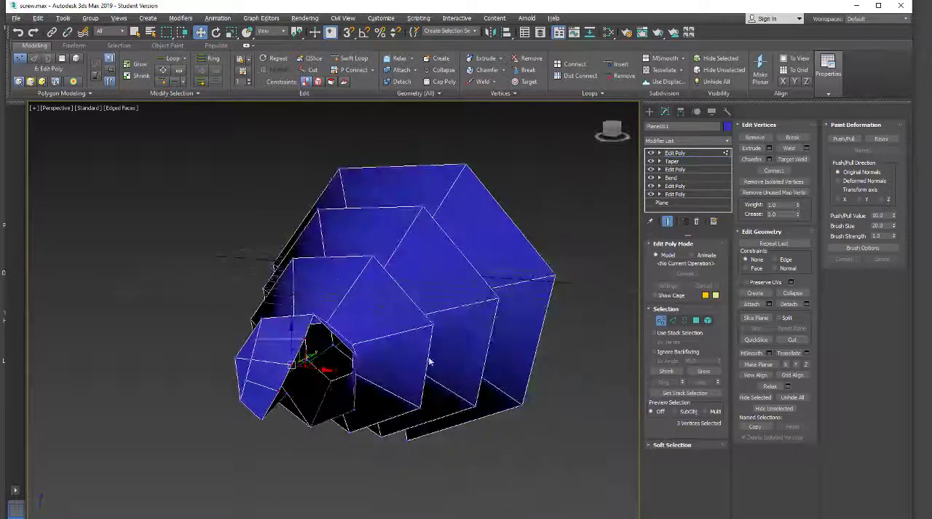
Bridge the end strip's upper free edge to the adjacent upper border edge of the opening, using 1 segment
left_click(672, 320)
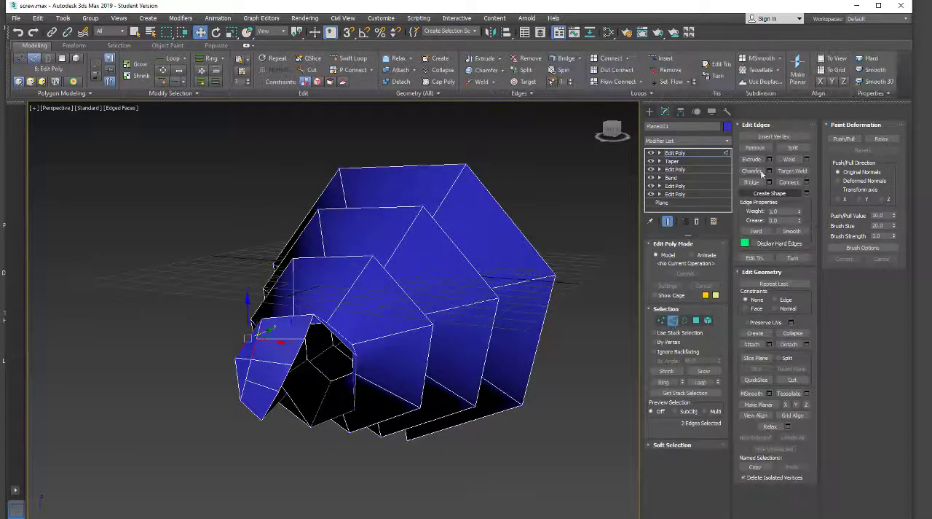
left_click(305, 352)
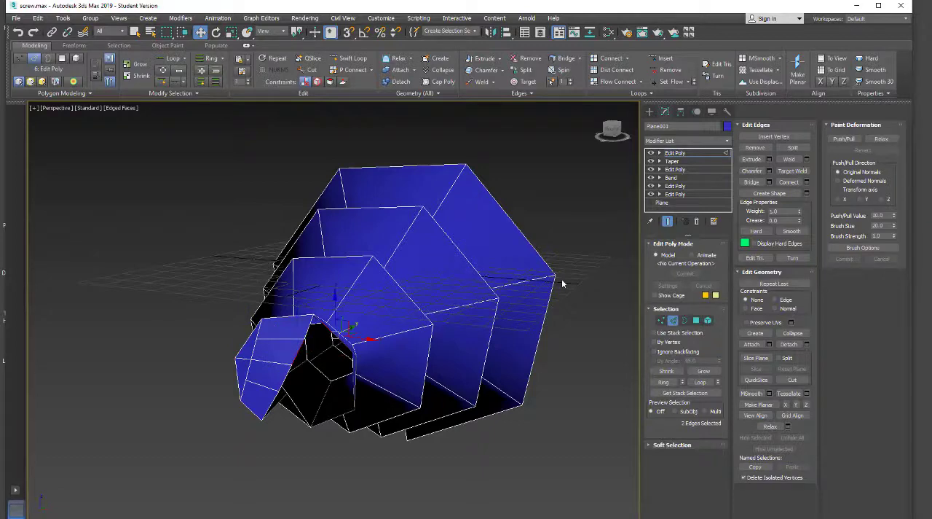
left_click(769, 182)
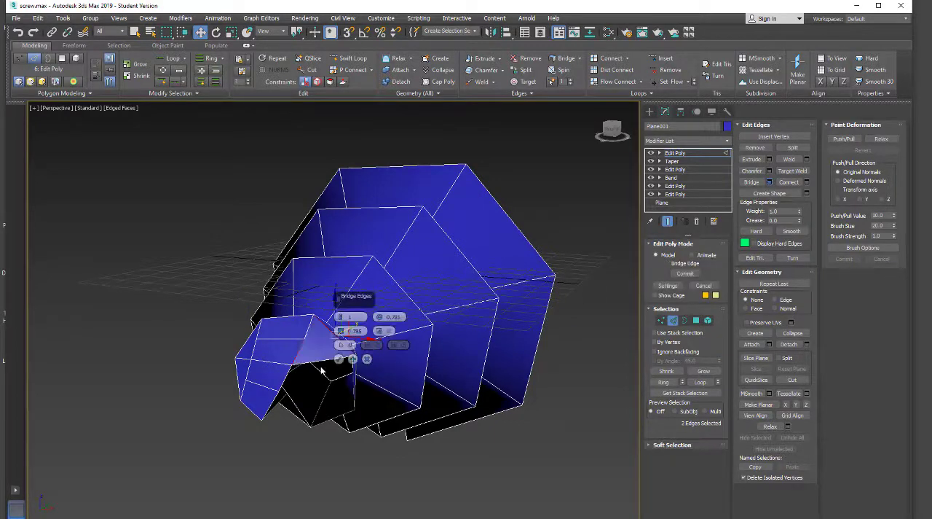
left_click(339, 360)
Bridge the strip's next free edge to the following side border edge of the opening and apply it with 1 segment
middle_click_drag(319, 400, 288, 382, "alt")
left_click(285, 375)
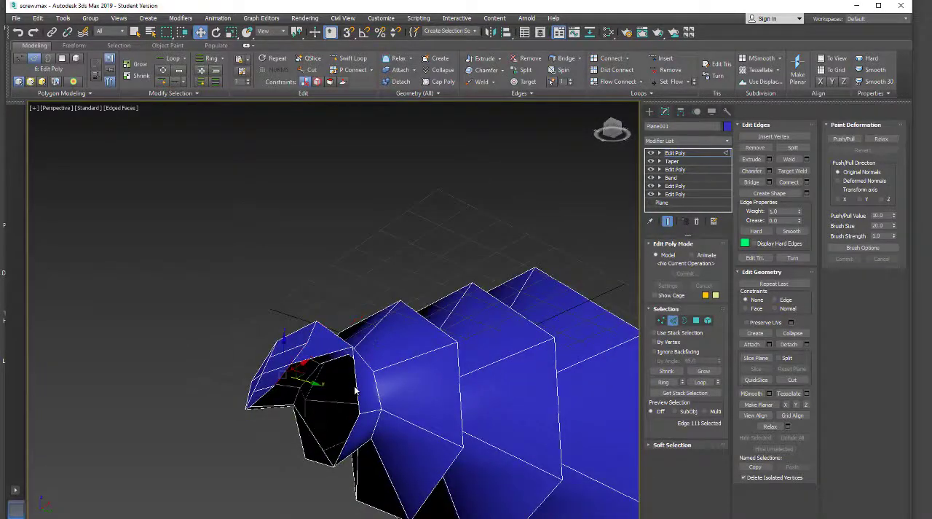
double_click(357, 385)
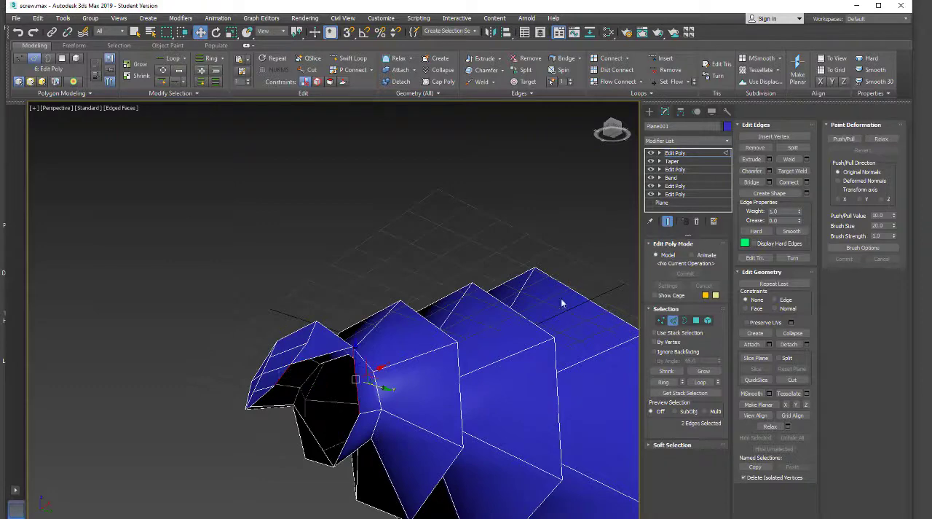
left_click(769, 182)
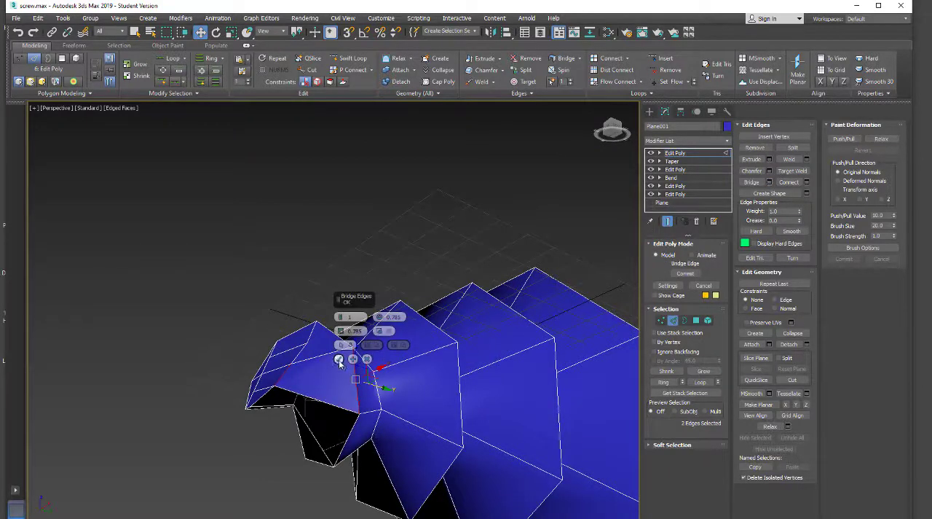
middle_click_drag(419, 437, 397, 387, "alt")
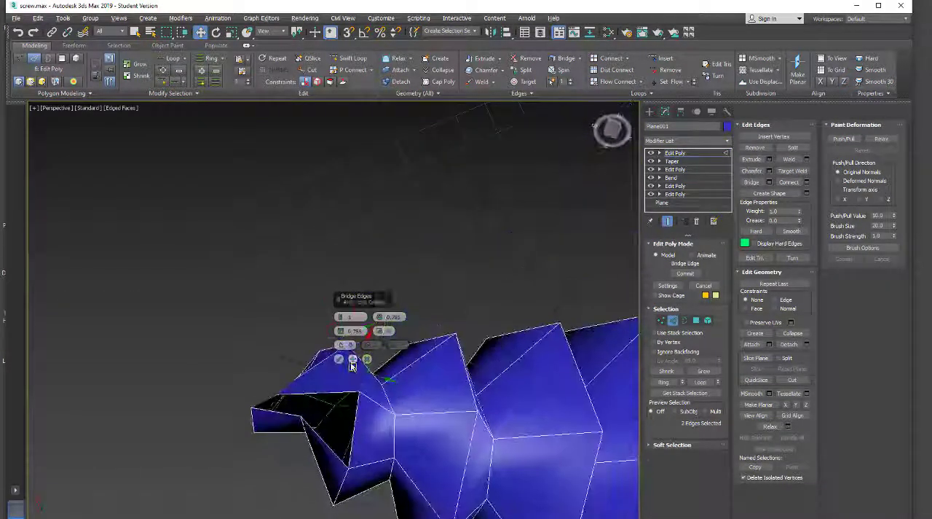
left_click(339, 358)
Cut a new edge across the newly bridged face, from its outer corner to the middle of its free edge
middle_click_drag(339, 362, 393, 428, "alt")
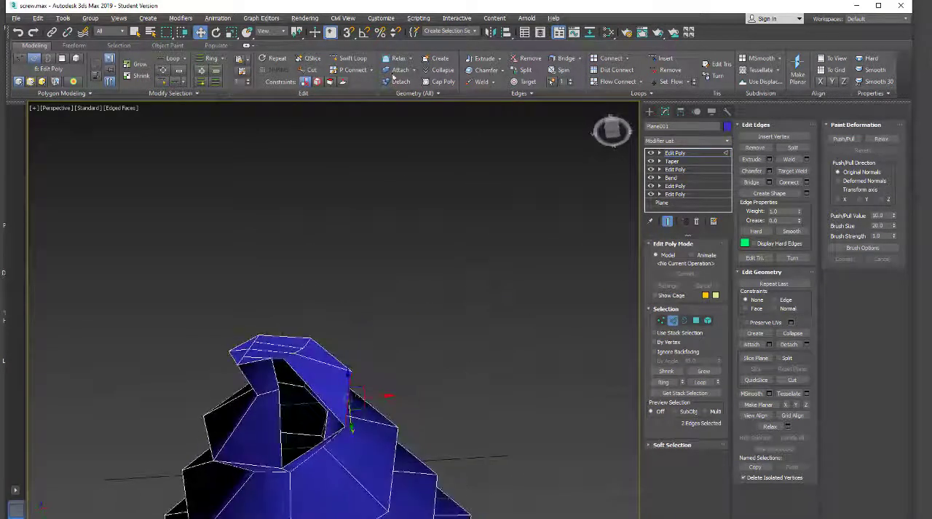
left_click(312, 70)
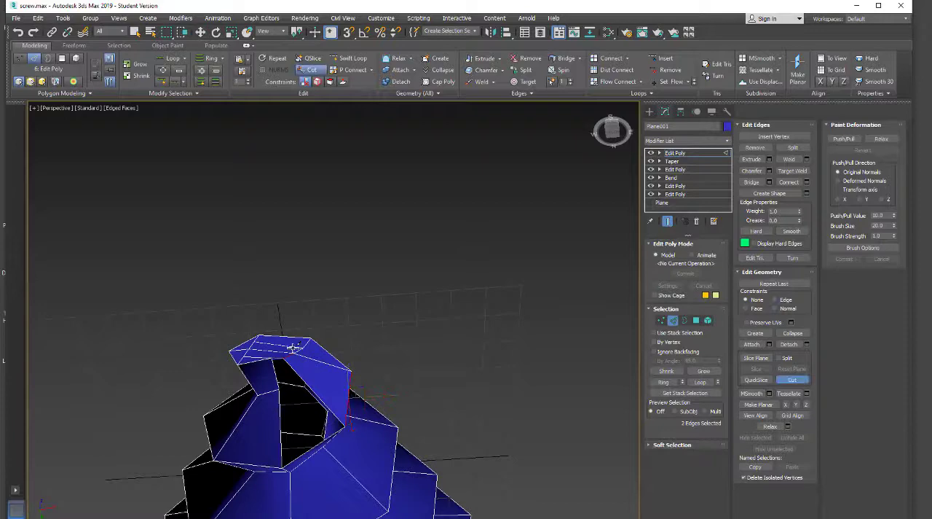
left_click(313, 383)
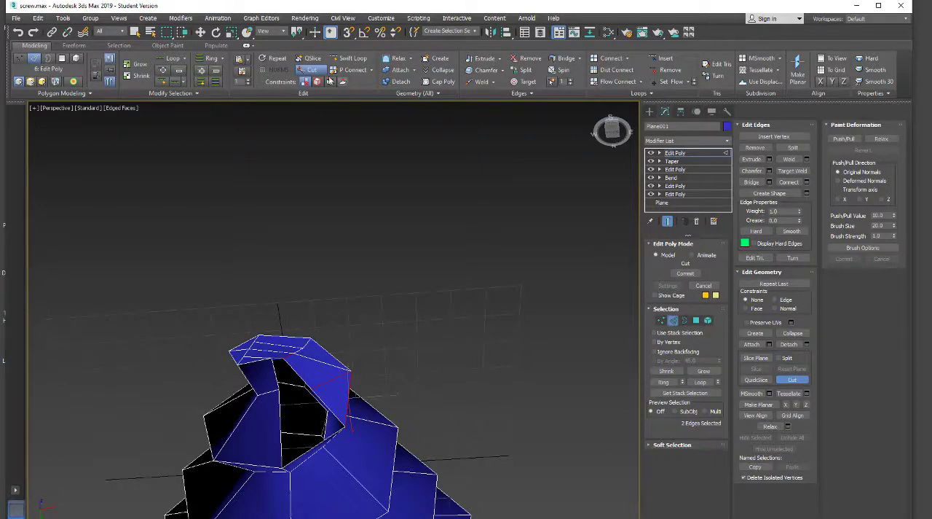
left_click(312, 69)
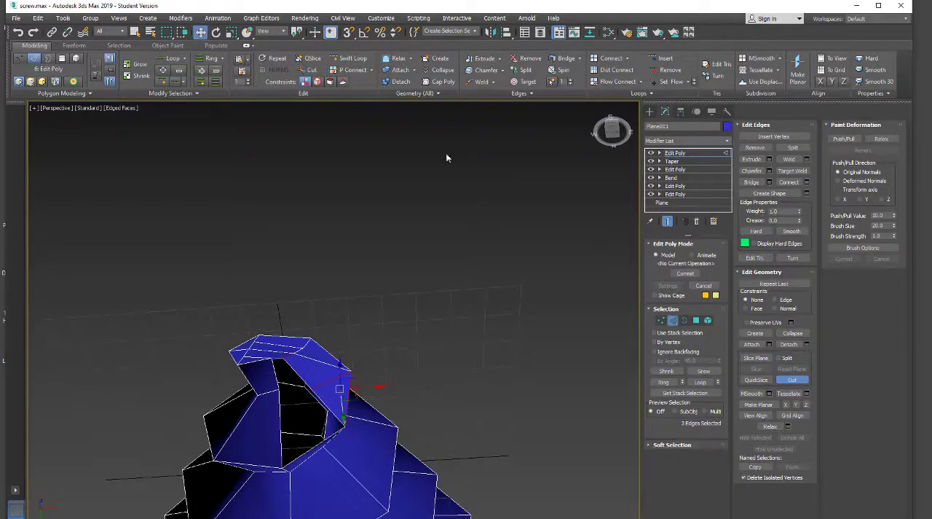
Bridge the short border edge beside the strip to the upper part of the divided free edge, using 1 segment
left_click(769, 182)
left_click(277, 372)
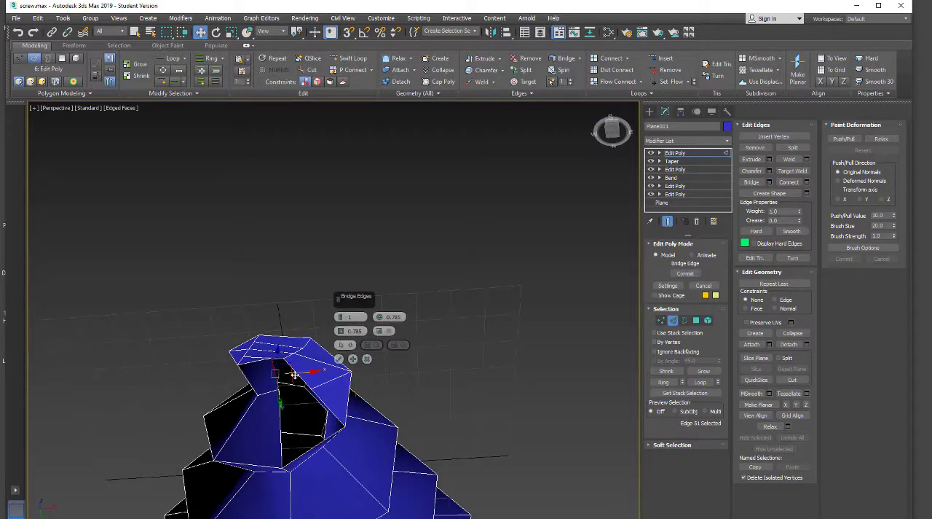
left_click(297, 373, "ctrl")
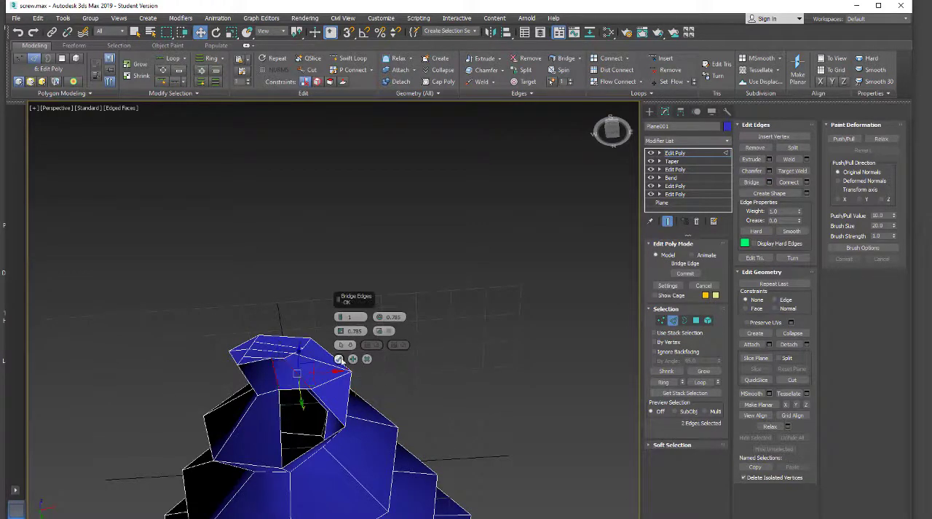
left_click(339, 359)
Bridge the two opposite side edges of the remaining gap and apply the bridge to close the narrow end
left_click(280, 420)
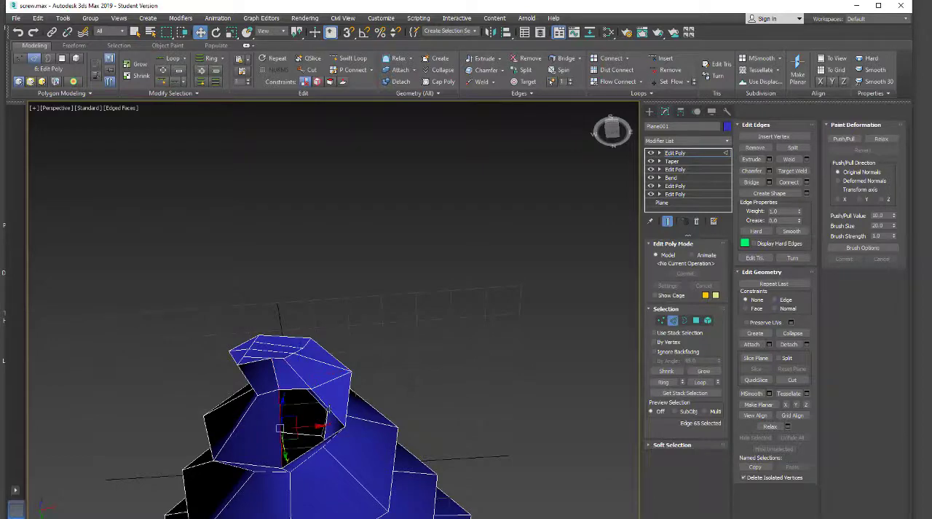
left_click(358, 400, "ctrl")
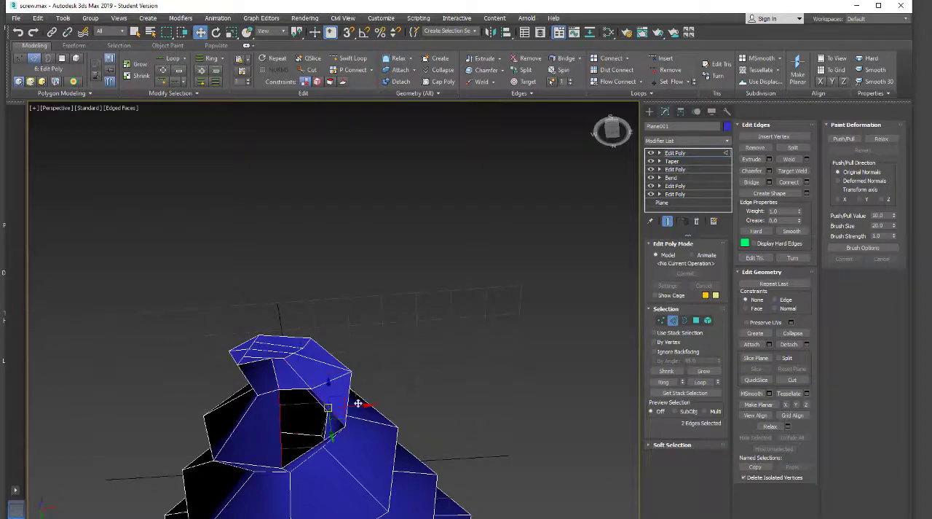
left_click(769, 182)
left_click(339, 359)
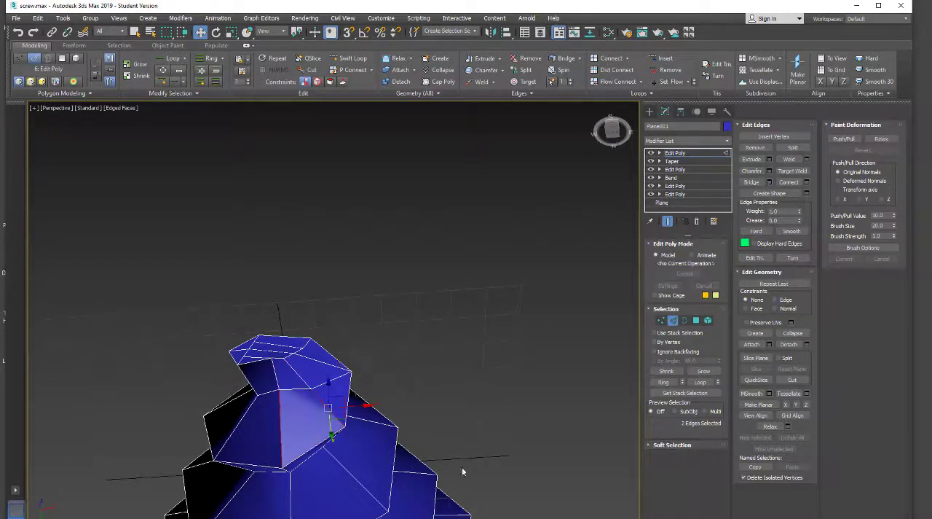